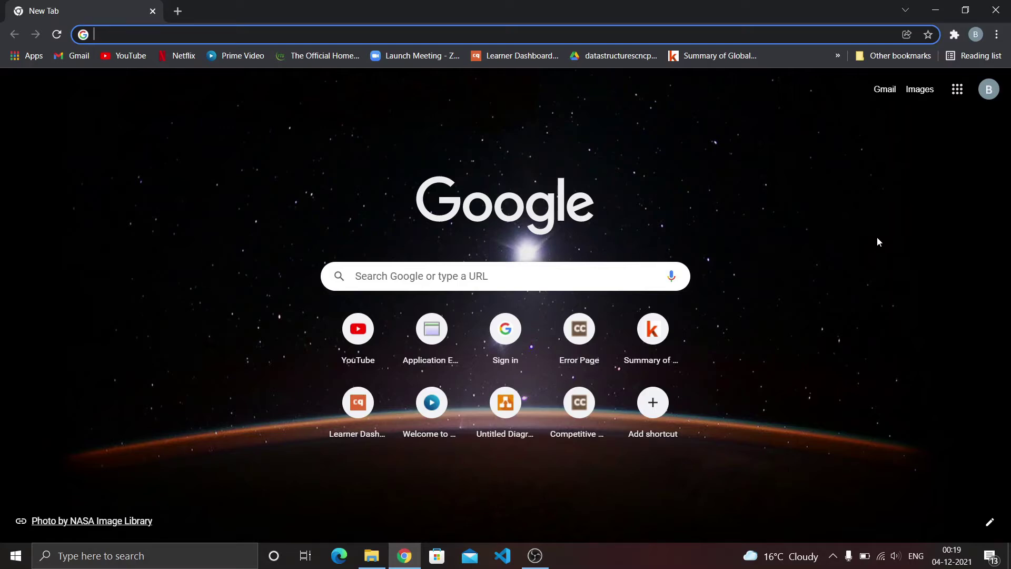
- Launch a new Google Chrome window from the Windows Start search
click(338, 204)
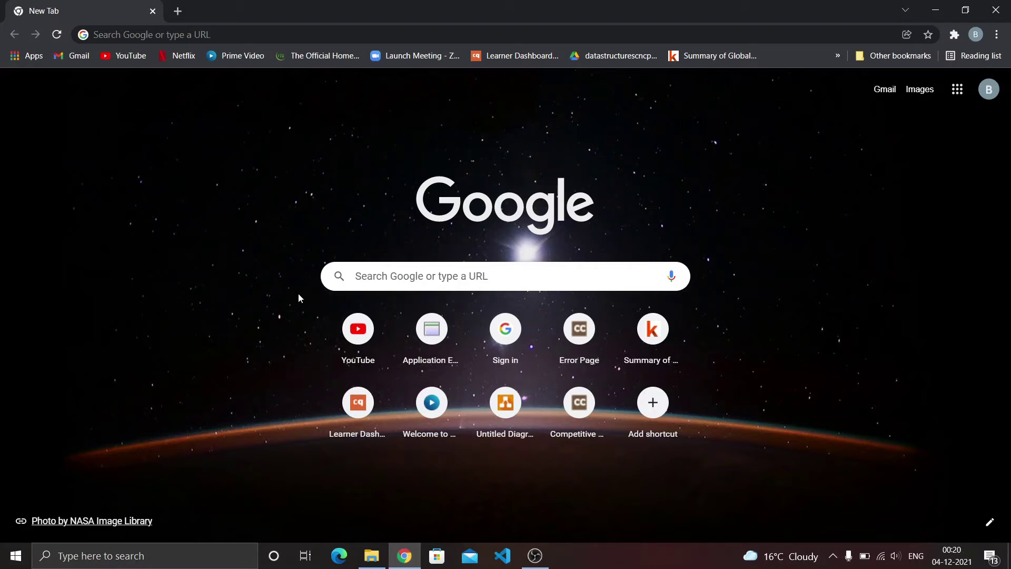
key(super)
text(chrome)
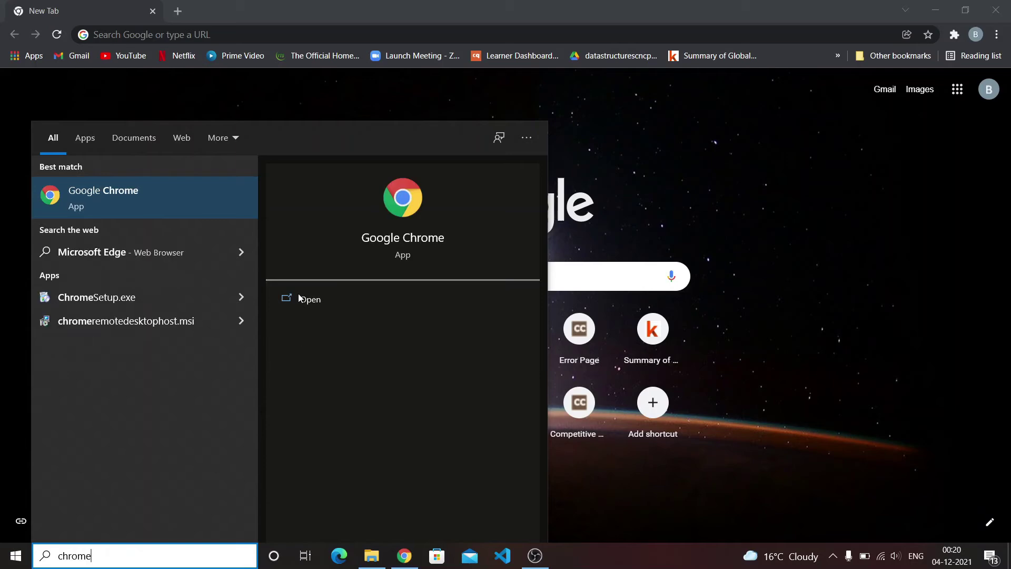
click(299, 298)
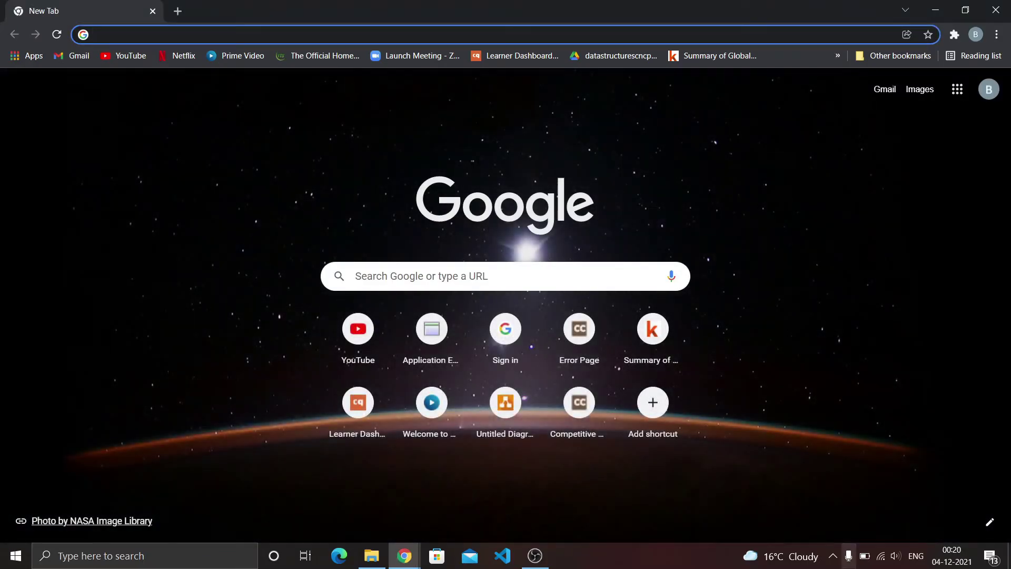
- Turn Wi-Fi off from the network tray panel
click(879, 559)
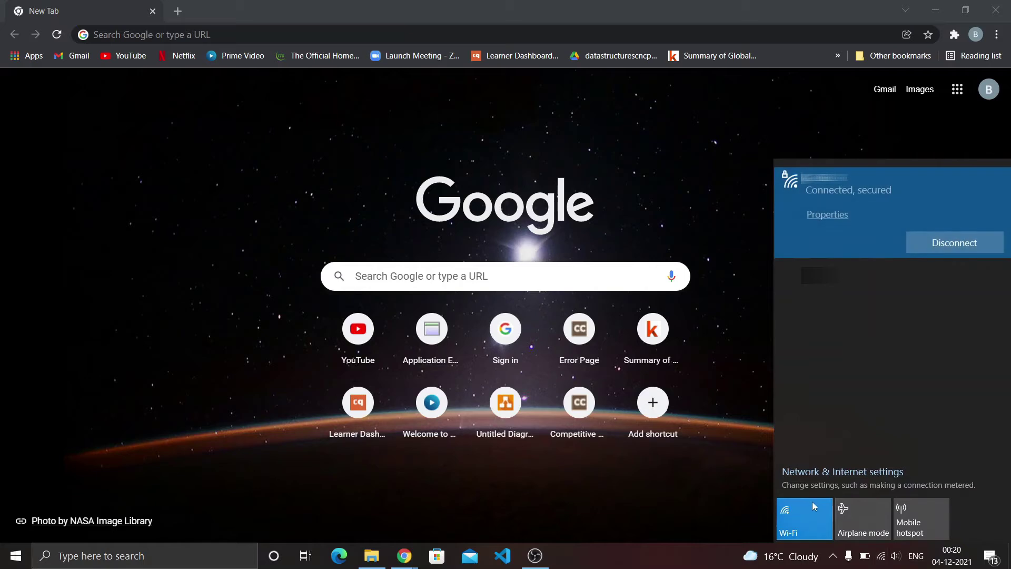
click(809, 505)
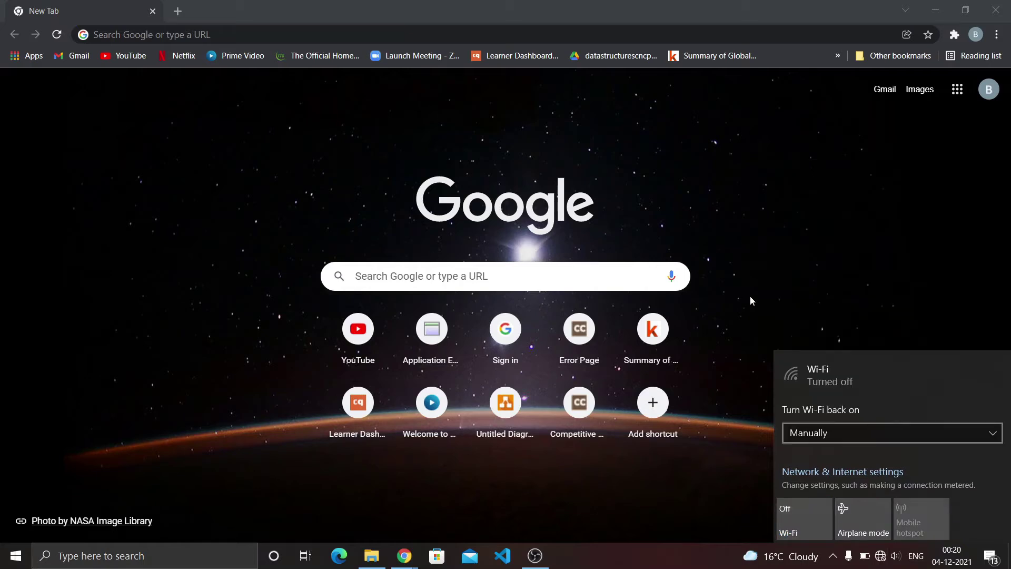
click(752, 300)
- Search Google for 'google chrome' while offline to reach the No internet page
click(524, 276)
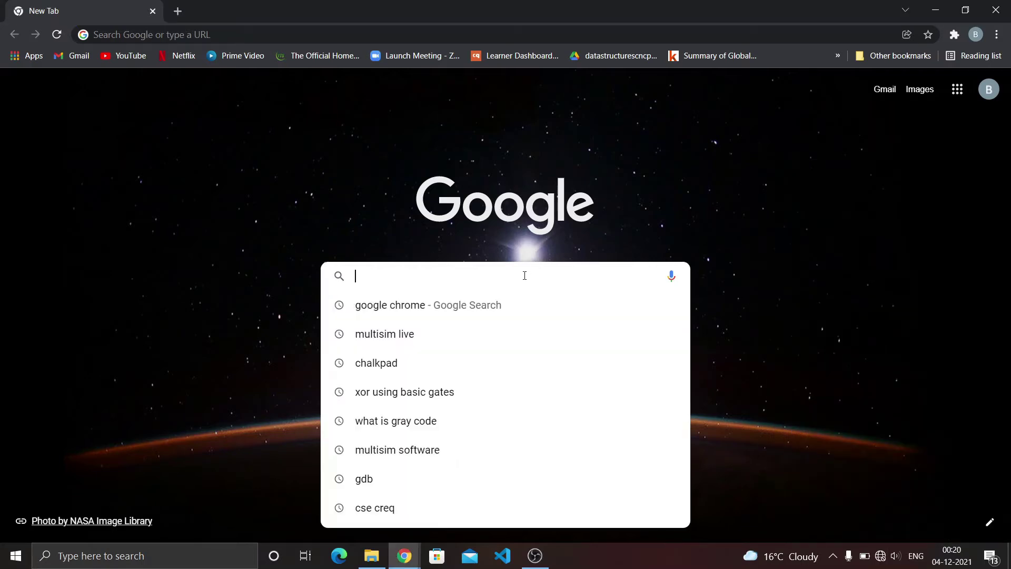
text(google)
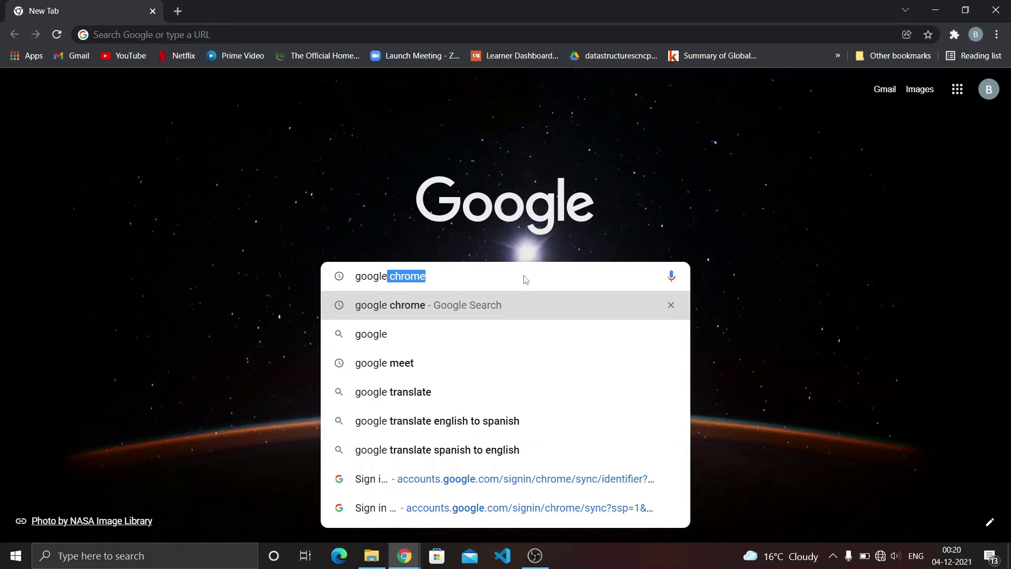
key(Return)
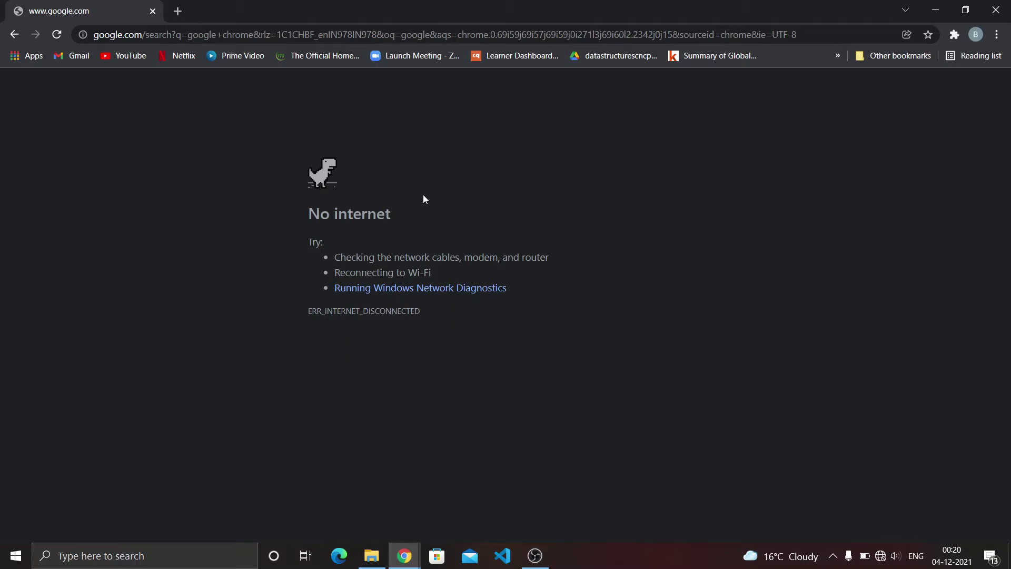
- Show the No internet page full screen and zoom it to 125%
key(F11)
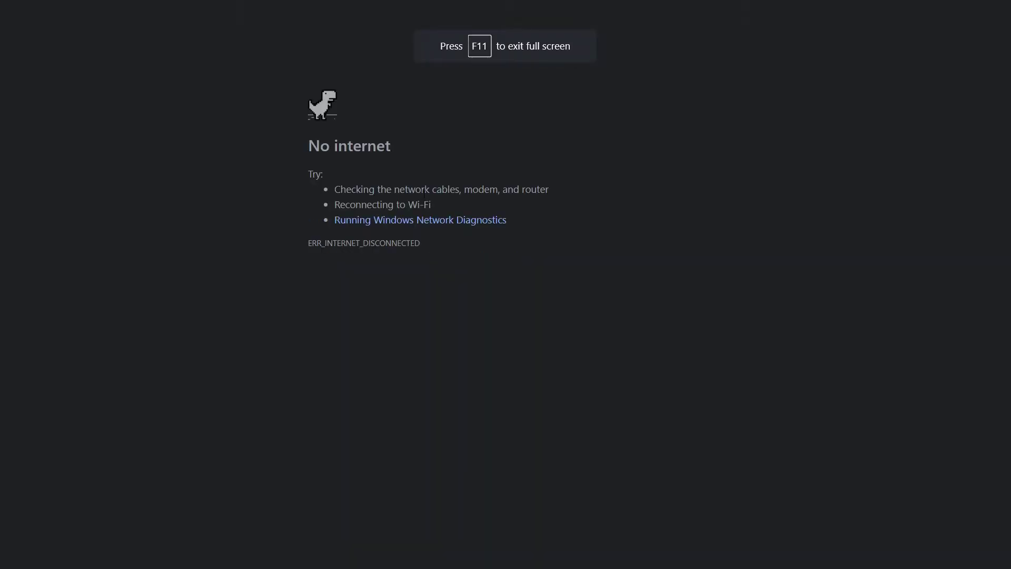
key(ctrl+plus)
key(ctrl+plus)
key(ctrl+plus)
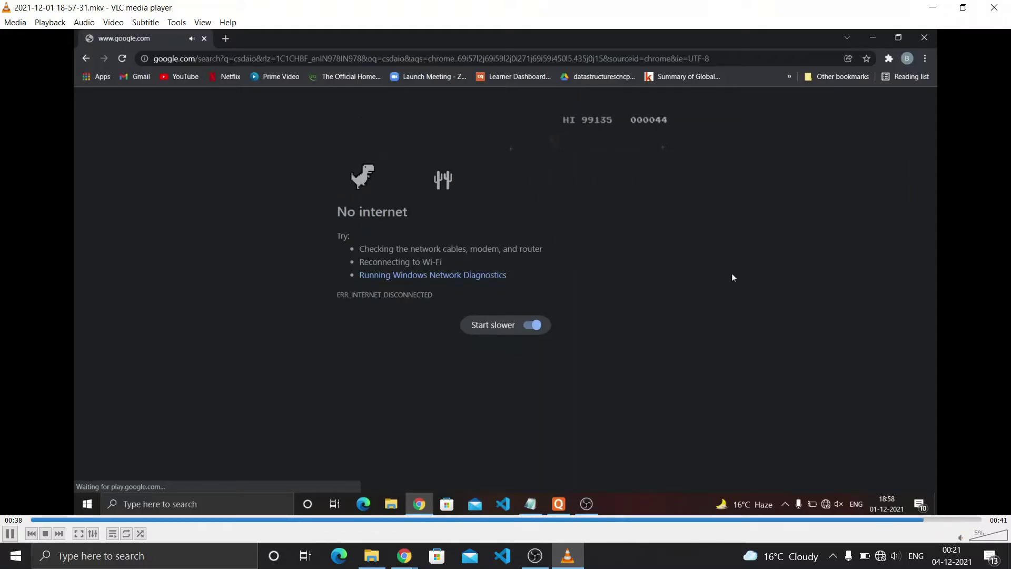
- Rewind the dino recording a few seconds and pause it near 00:37
key(shift+Left)
key(shift+Left)
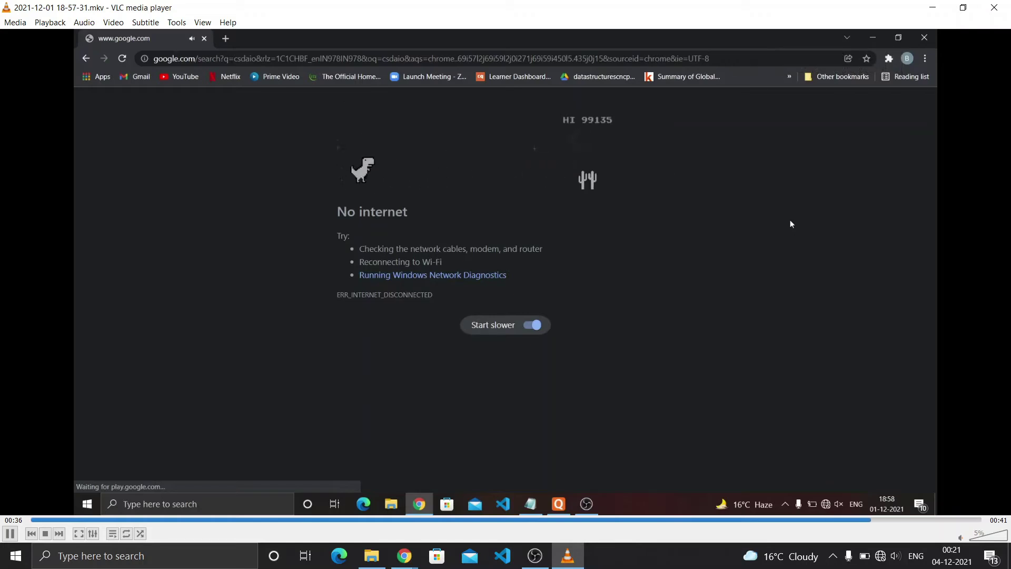
key(shift+Left)
key(space)
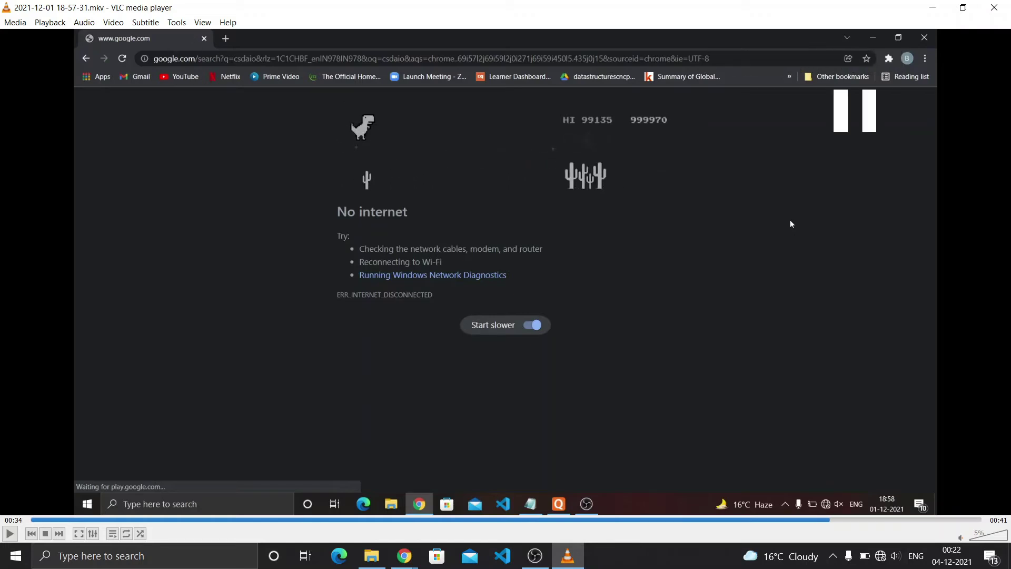
key(space)
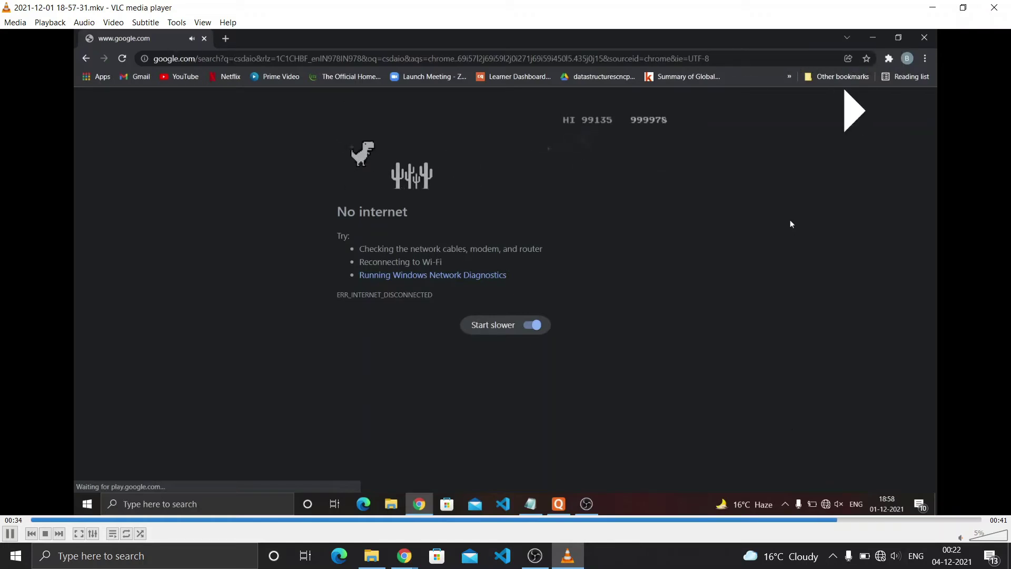
key(space)
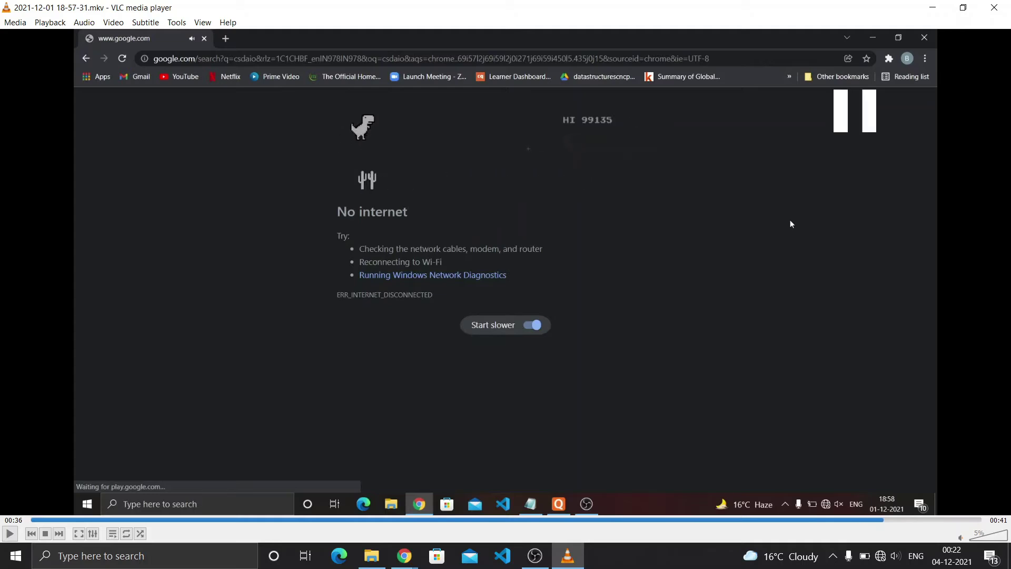
key(space)
key(space)
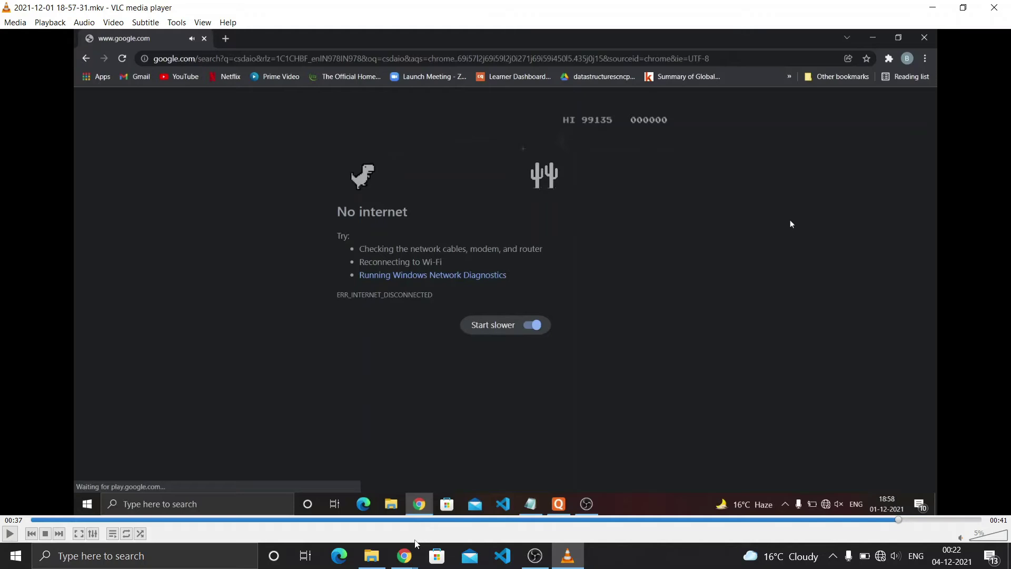
- Return to the No internet Chrome window and start the dino game
click(405, 555)
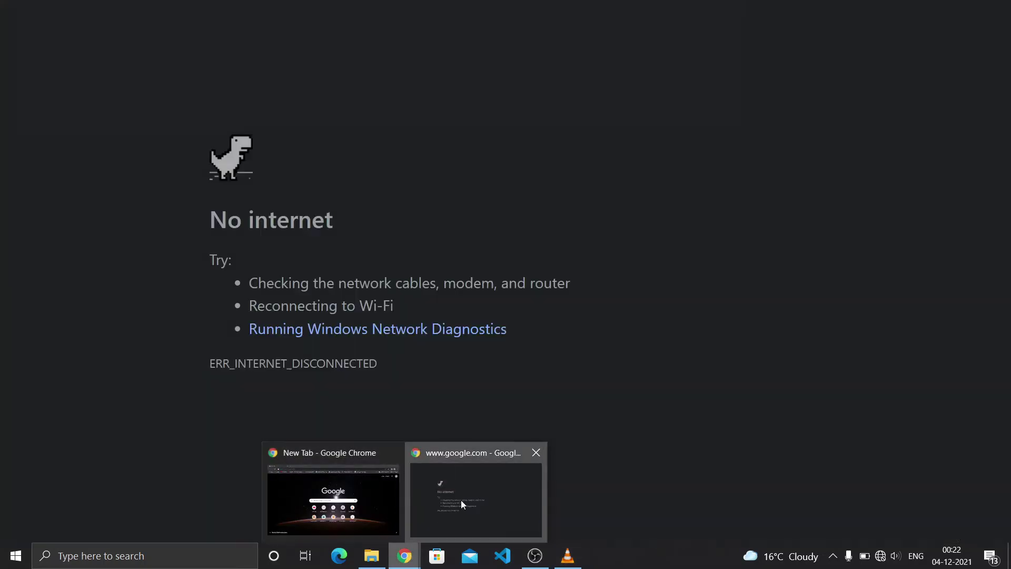
click(461, 500)
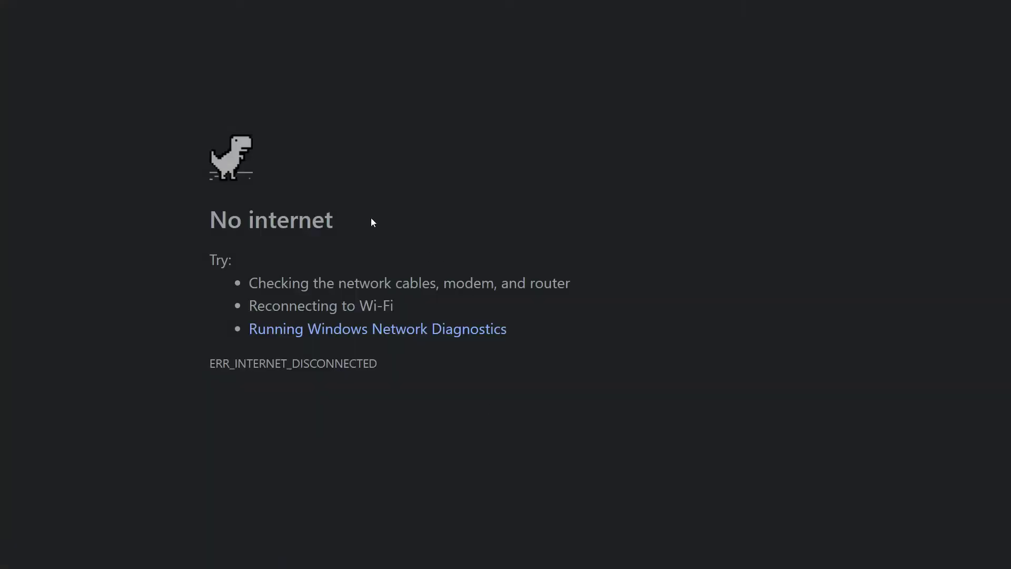
key(space)
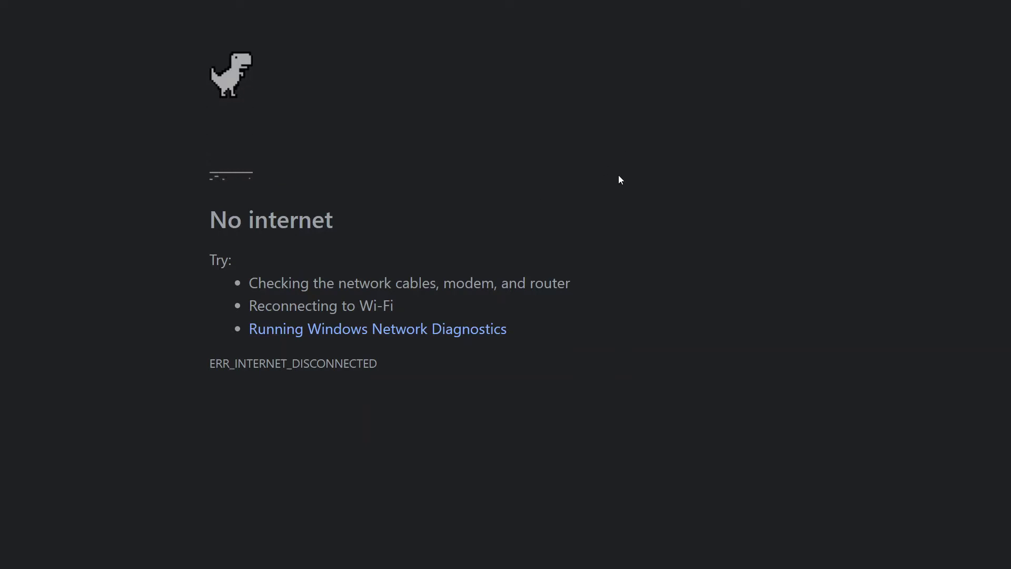
key(space)
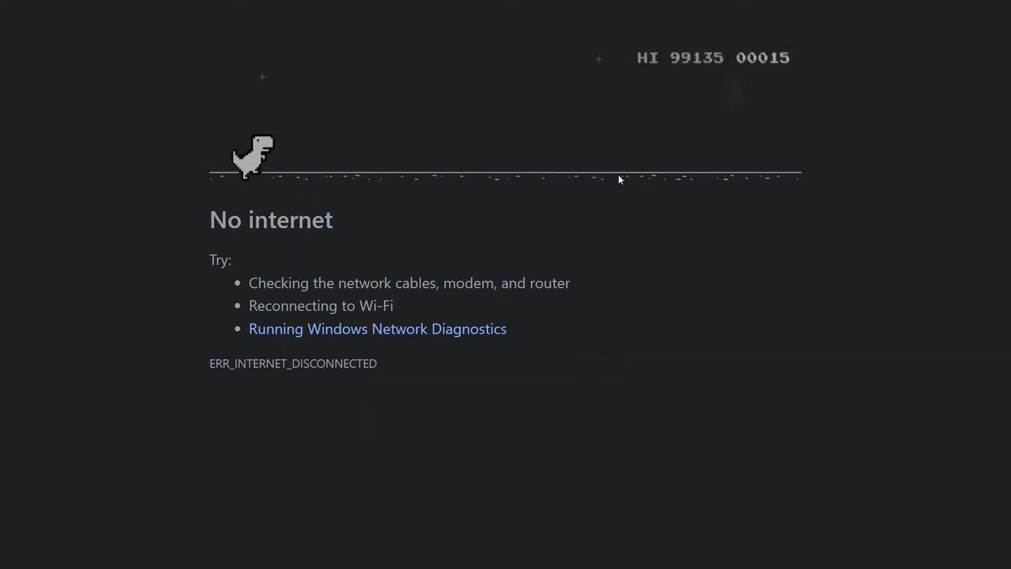
key(space)
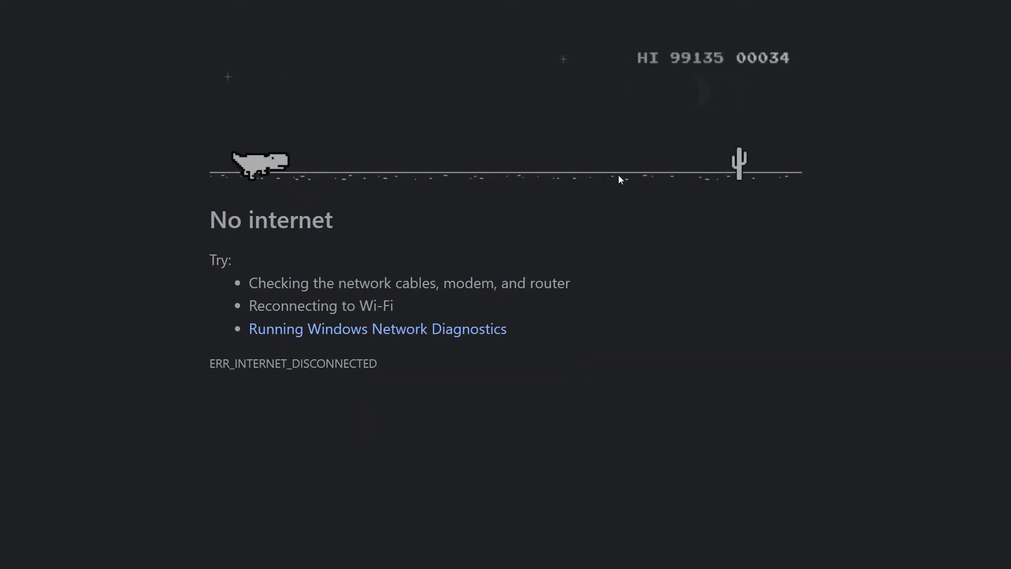
- Jump the dino over cacti until it crashes at 196 points
key(space)
key(space)
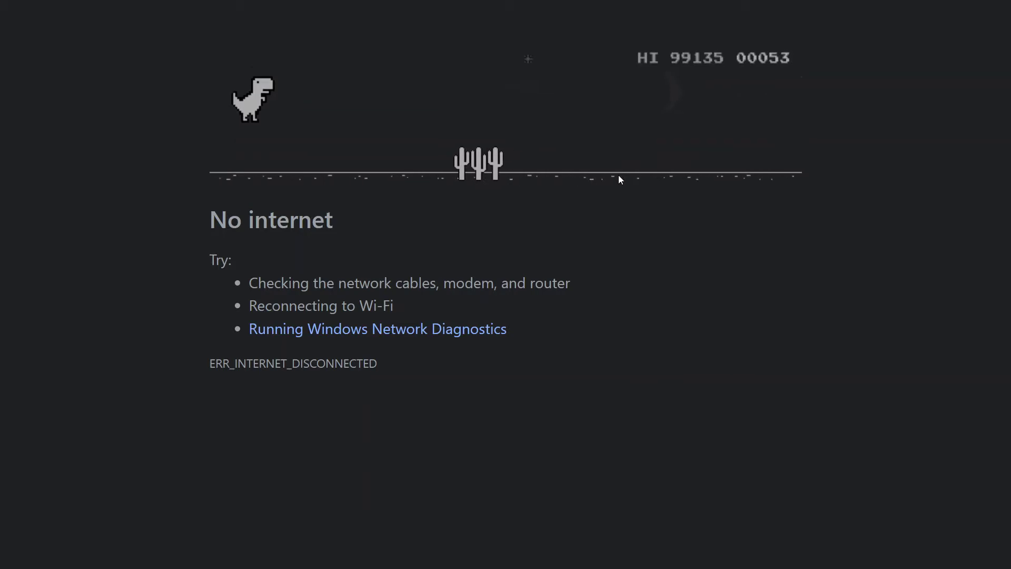
key(space)
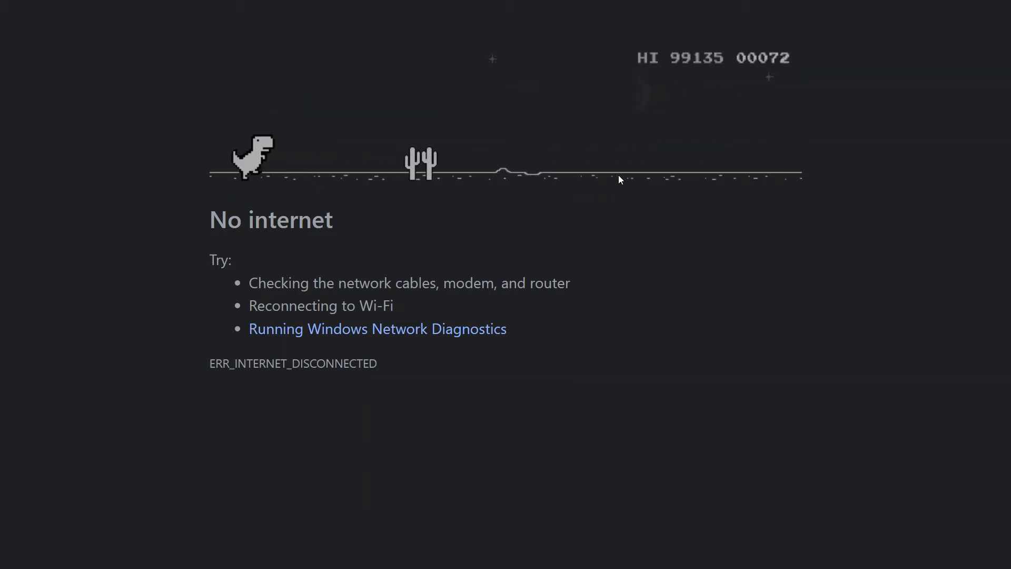
key(space)
key(space)
key(space)
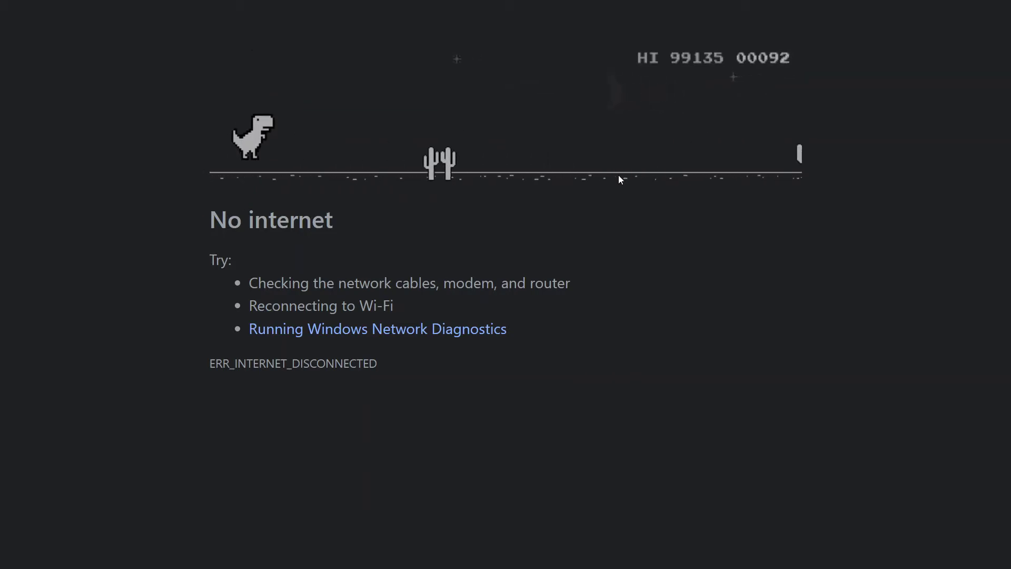
key(space)
key(space)
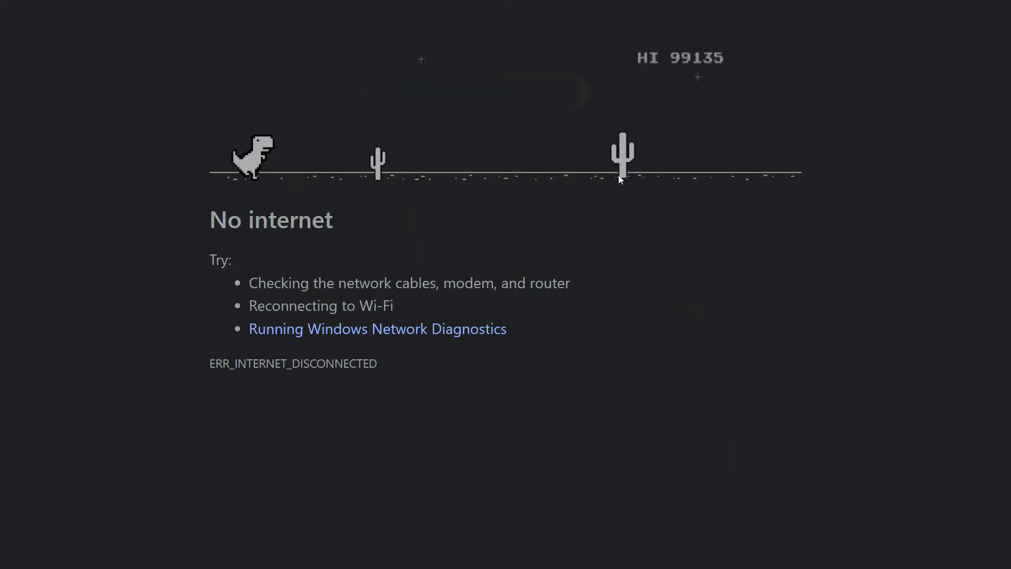
key(space)
key(space)
key(space)
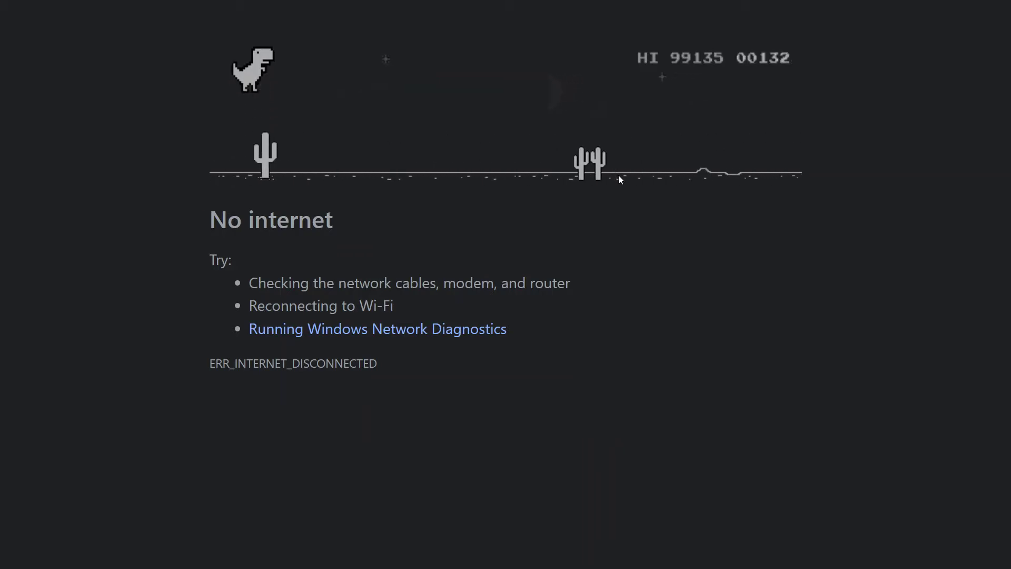
key(space)
key(space)
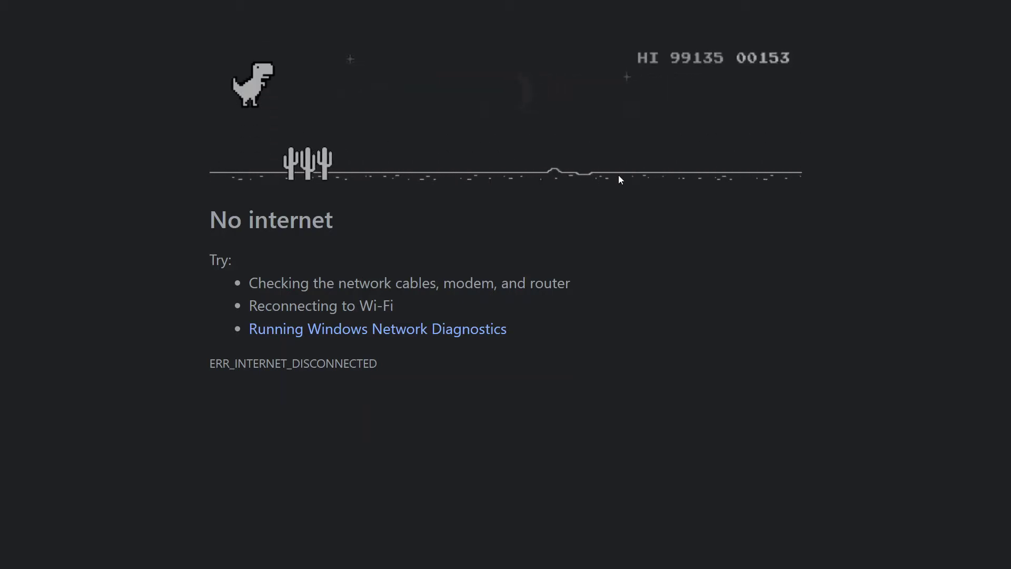
key(space)
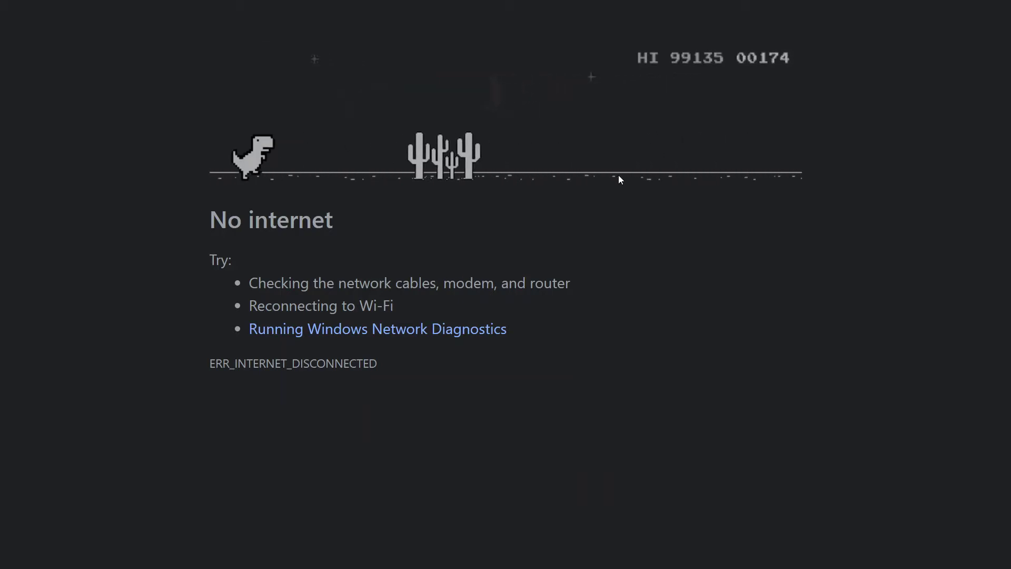
key(space)
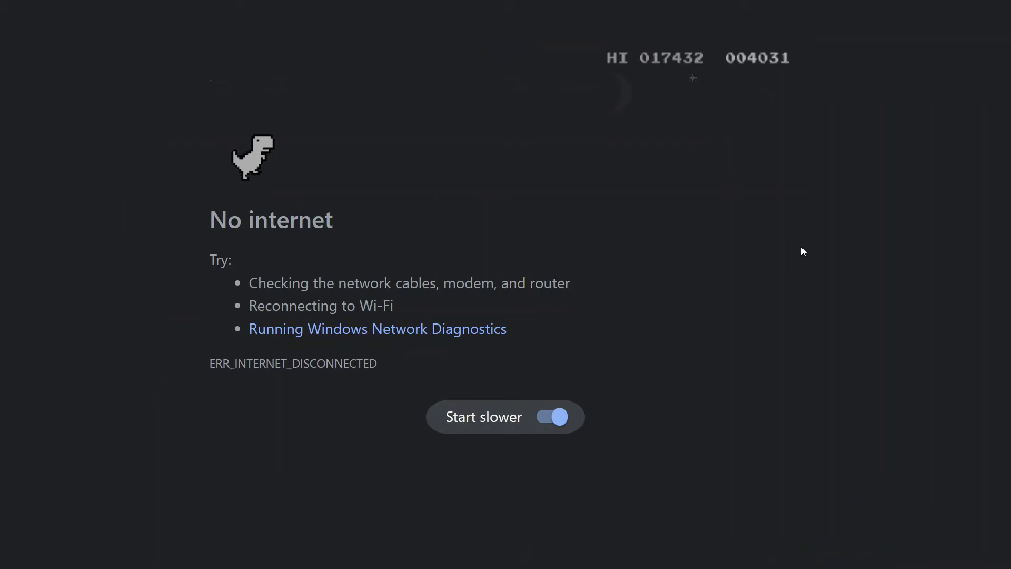
- Start and restart the sped-up dino run, ducking as the score passes 326,000
key(space)
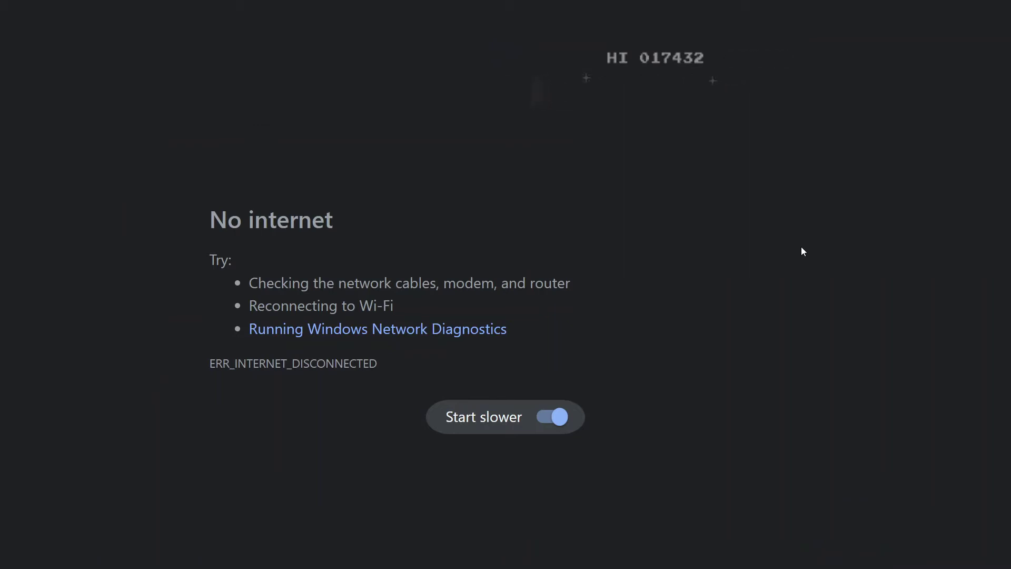
key(space)
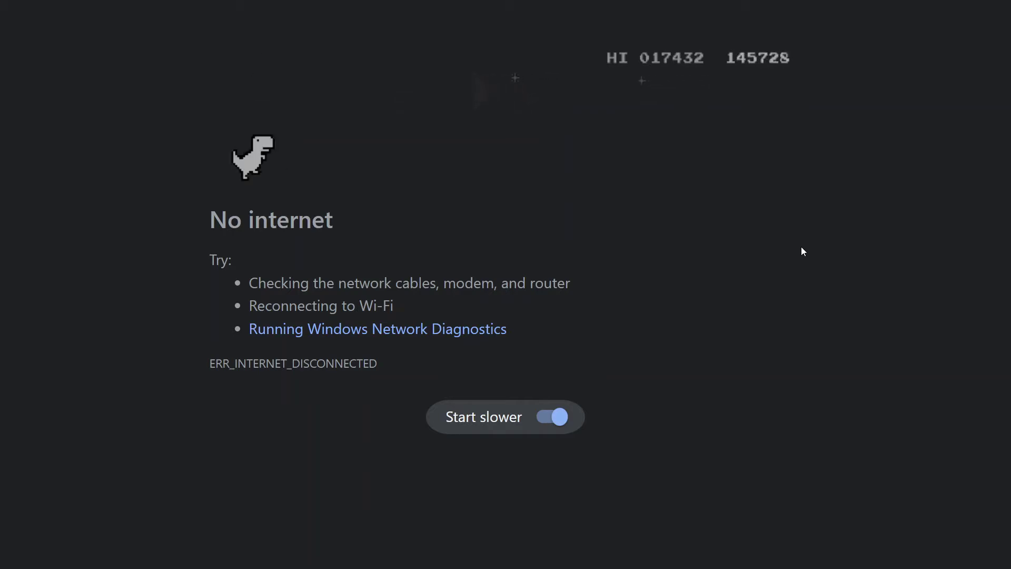
key(Down)
key(Down)
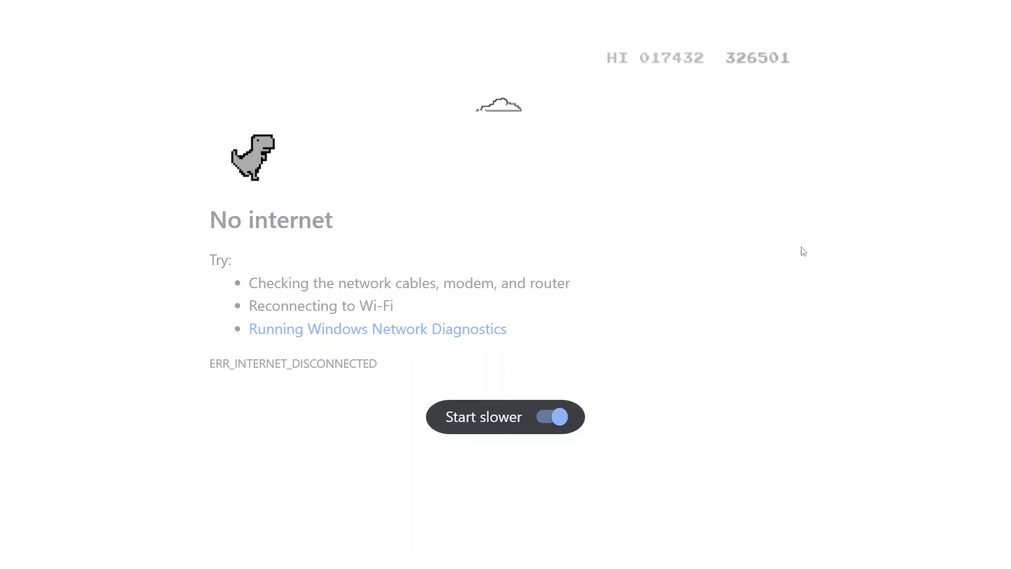
- Search 'BLASTER CODER' in a new tab, then right-click the dino image
key(ctrl+t)
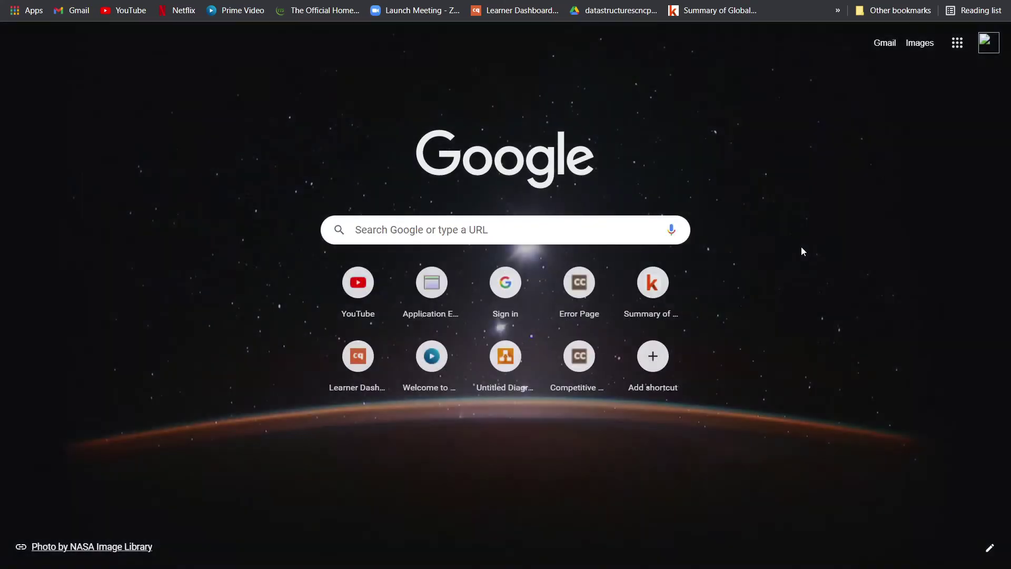
click(564, 227)
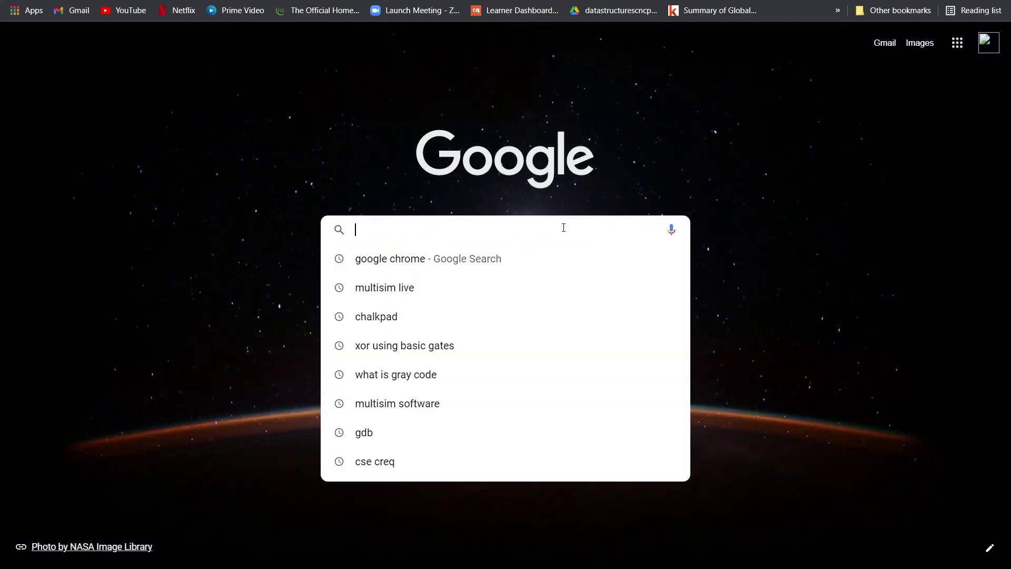
text(BL)
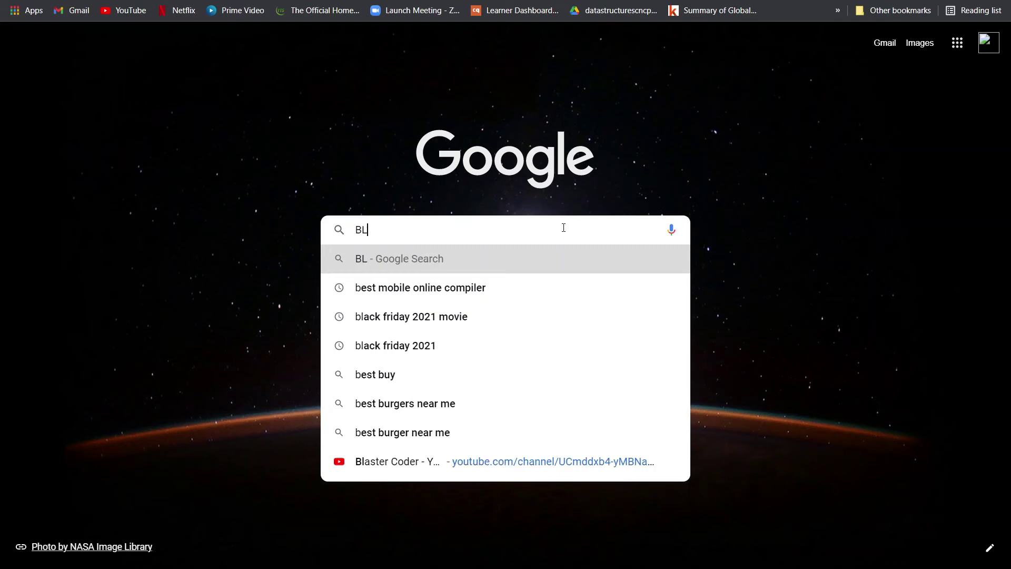
text(ASTER CODER)
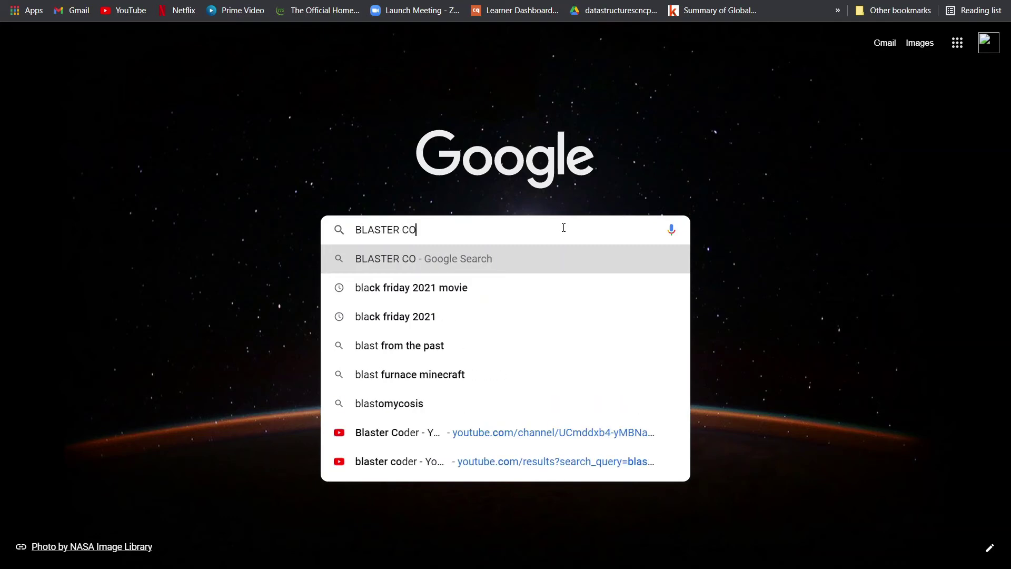
key(Return)
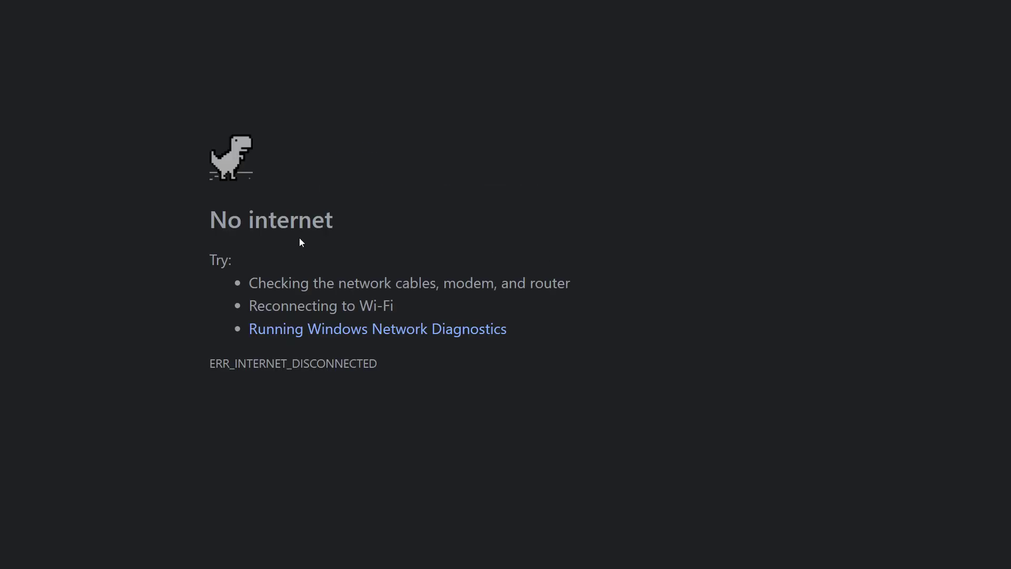
right_click(230, 164)
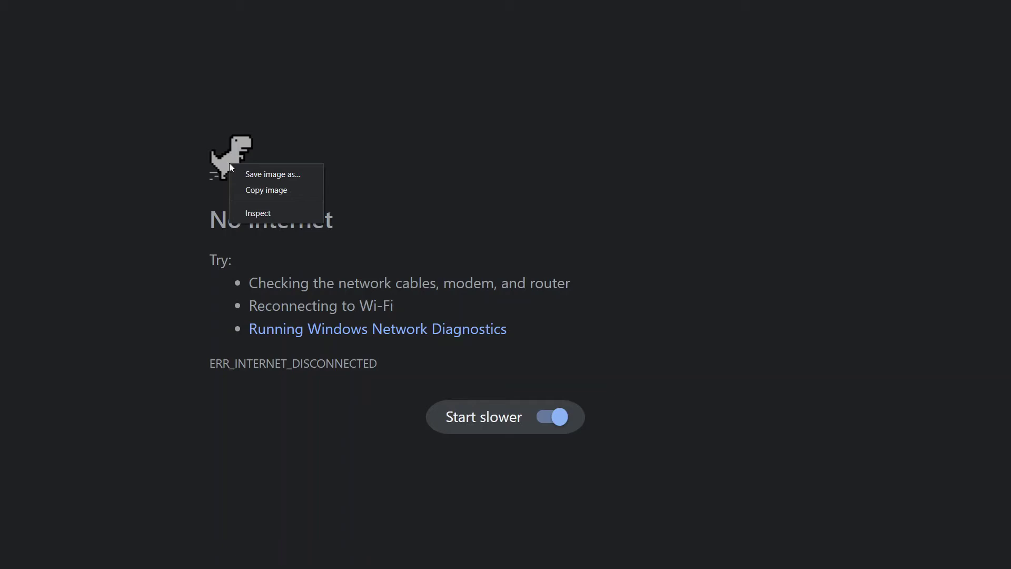
- Inspect the dino game and paste Runner.instance_.setSpeed(1000) into the Console
click(271, 211)
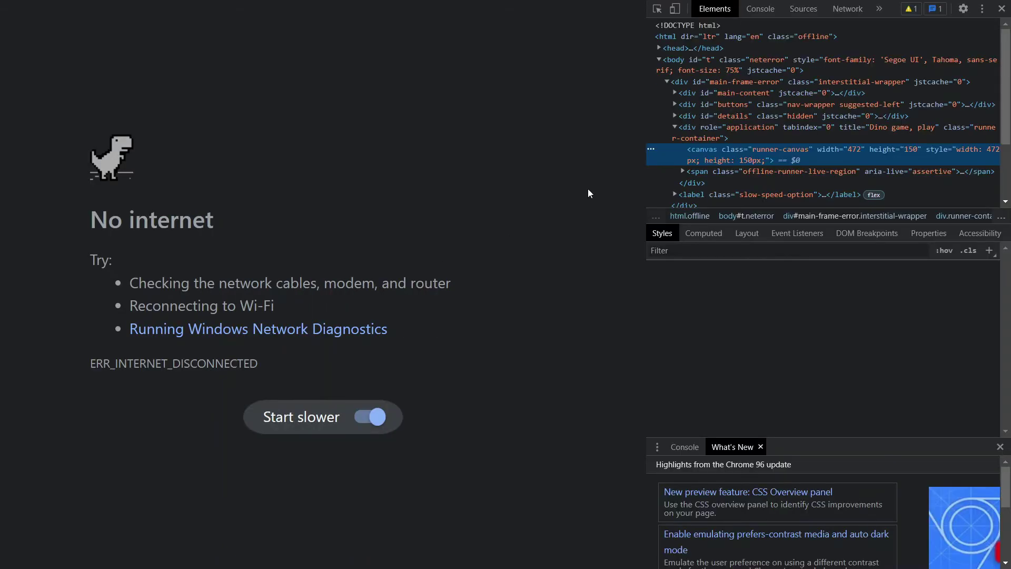
click(764, 11)
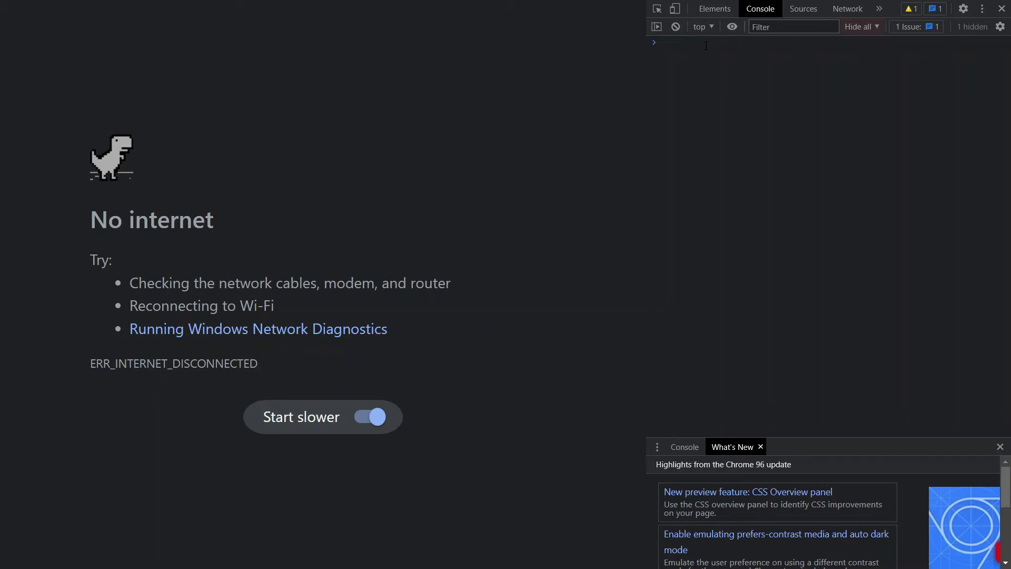
key(super+v)
key(Down)
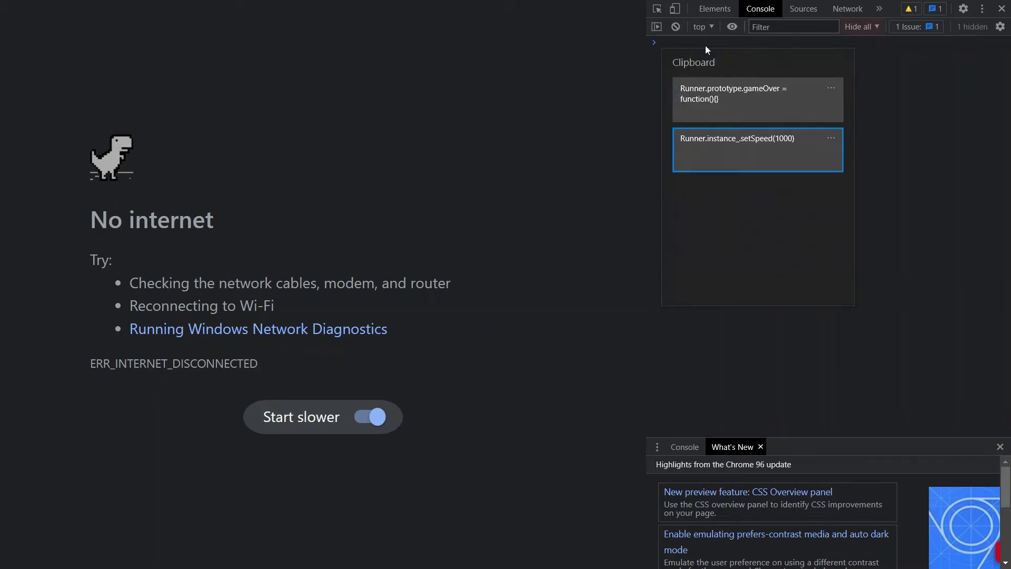
key(Return)
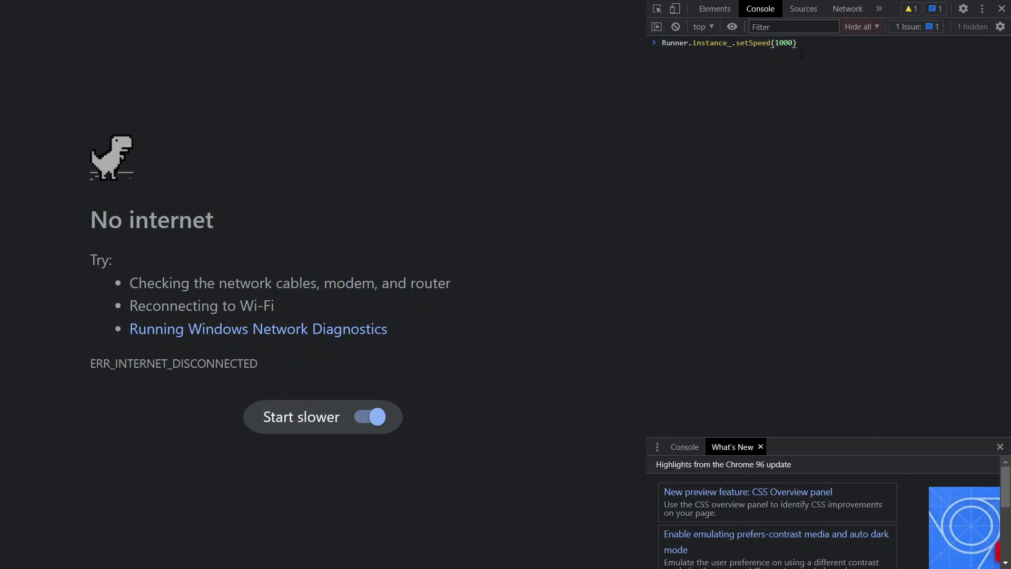
- Change the speed to 100000, run it, and start the dino game
key(Left)
text(00)
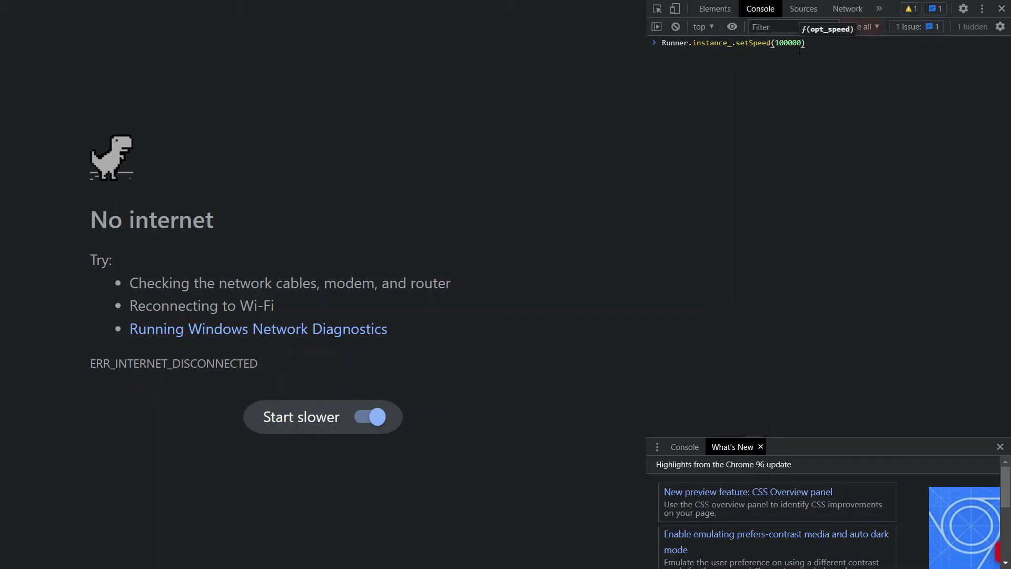
key(Return)
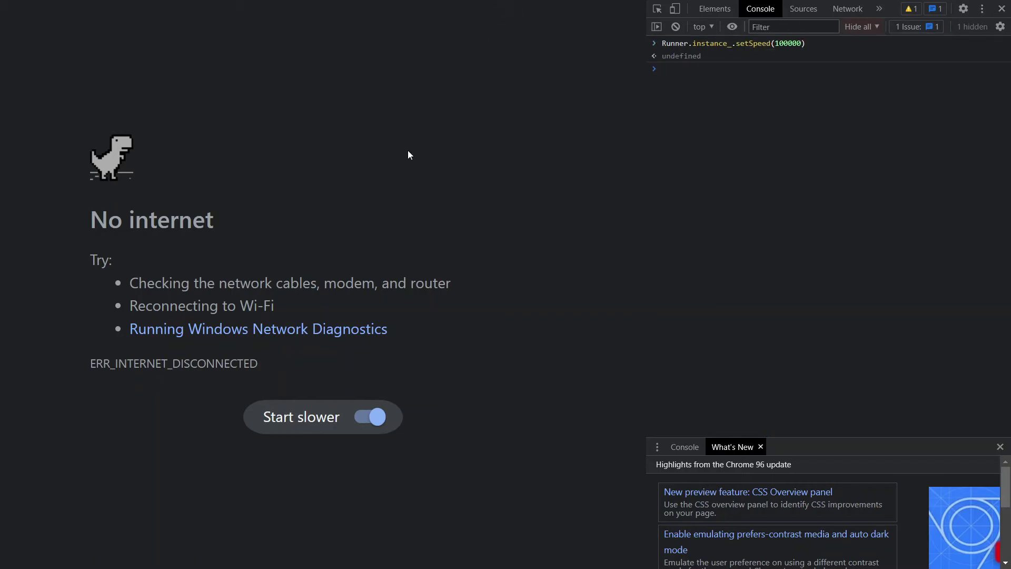
click(147, 132)
key(space)
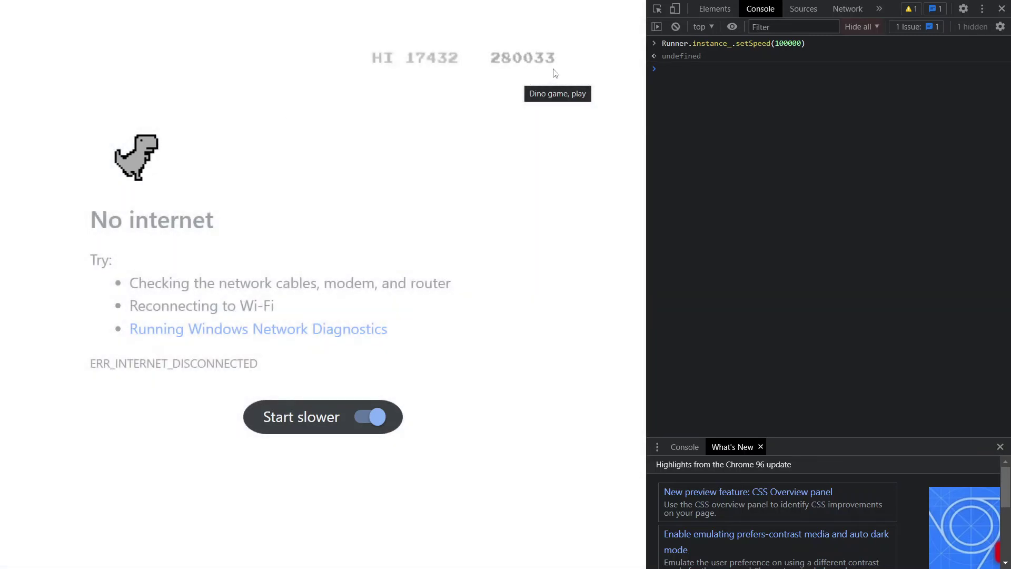
- Paste the gameOver = function(){} override into the Console
click(755, 75)
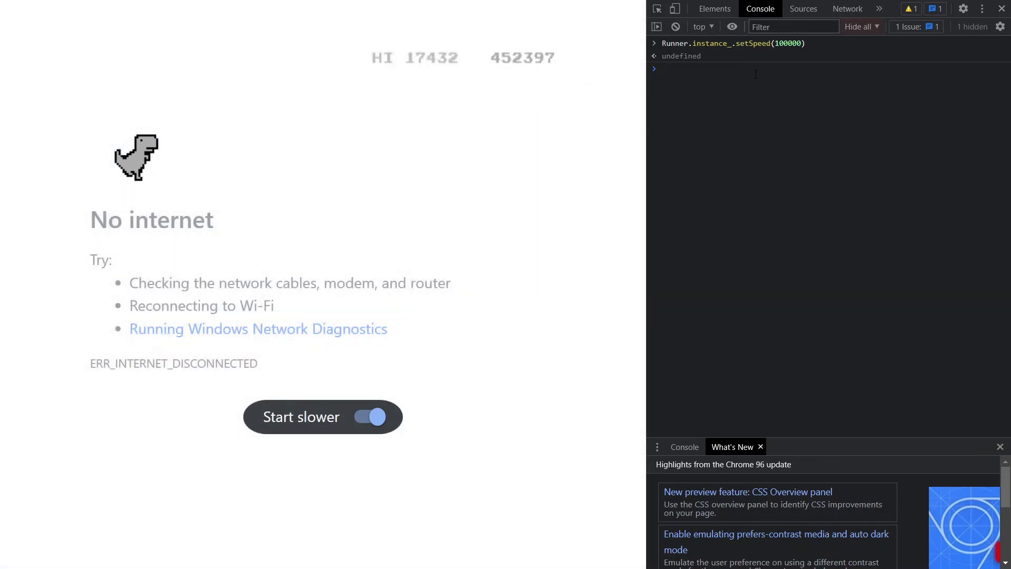
key(super+v)
key(Down)
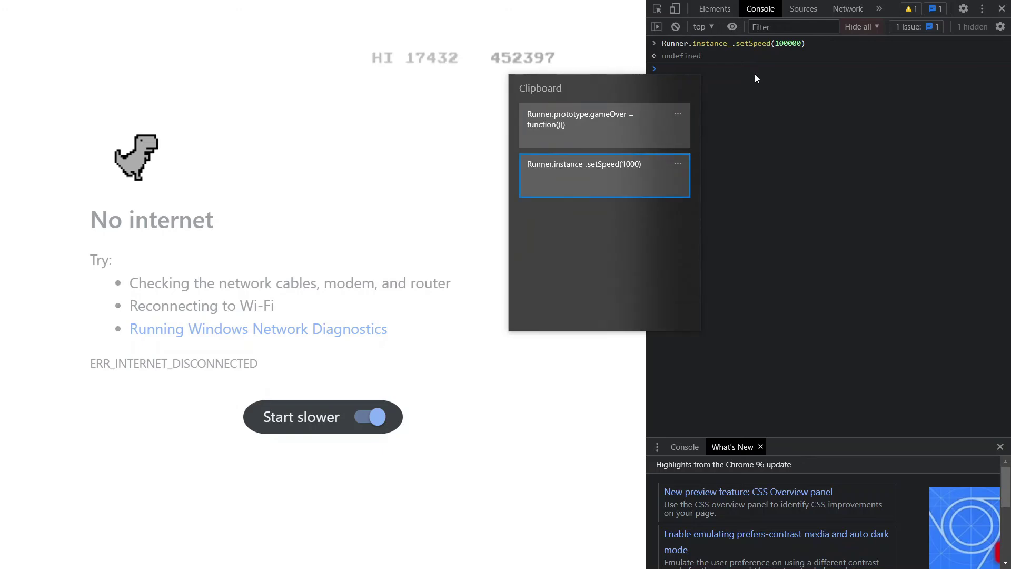
key(Return)
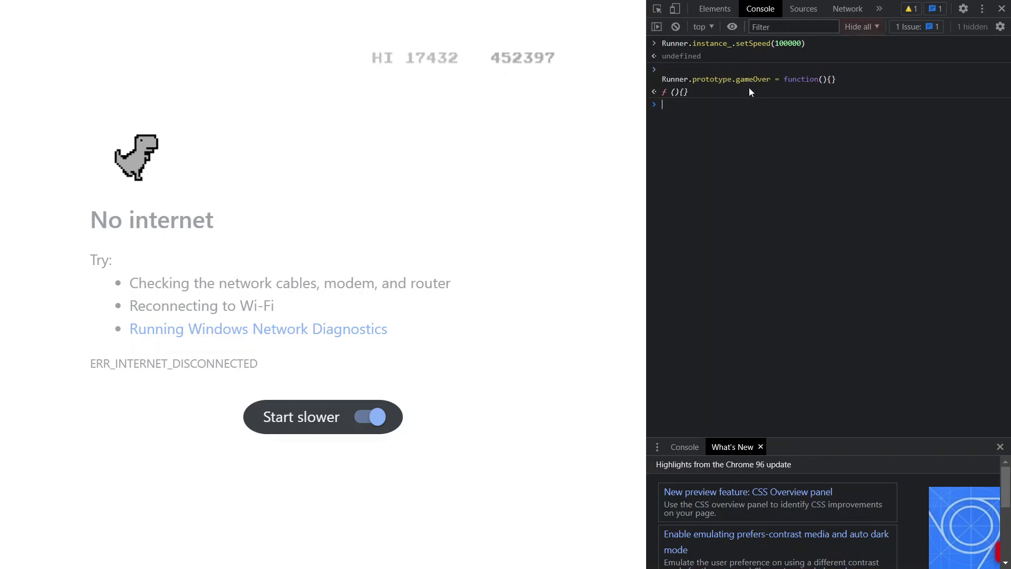
- Run Runner.instance_.setSpeed(10) to slow the dino game down
key(super+v)
key(Down)
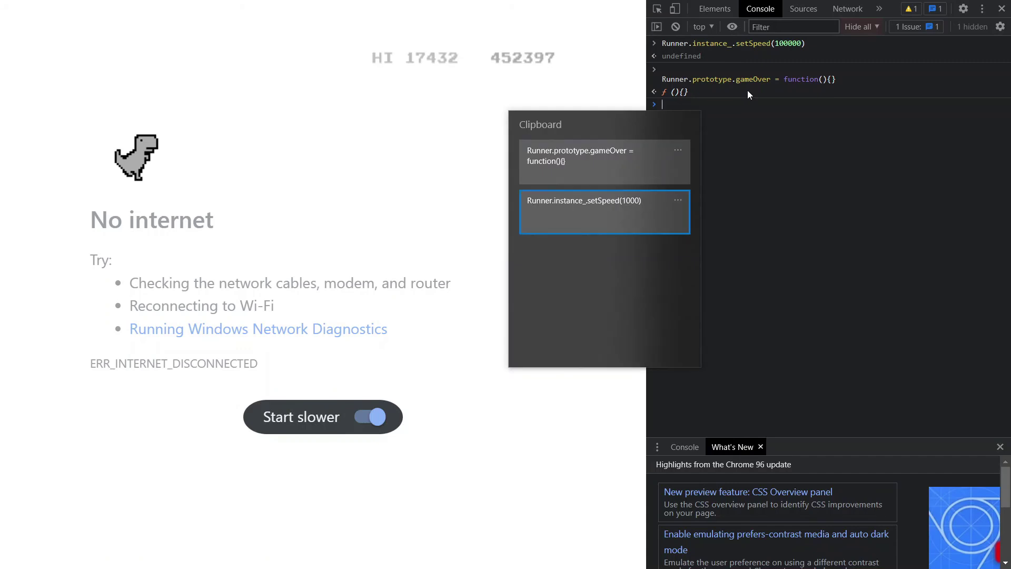
key(Return)
key(Left)
key(BackSpace)
key(BackSpace)
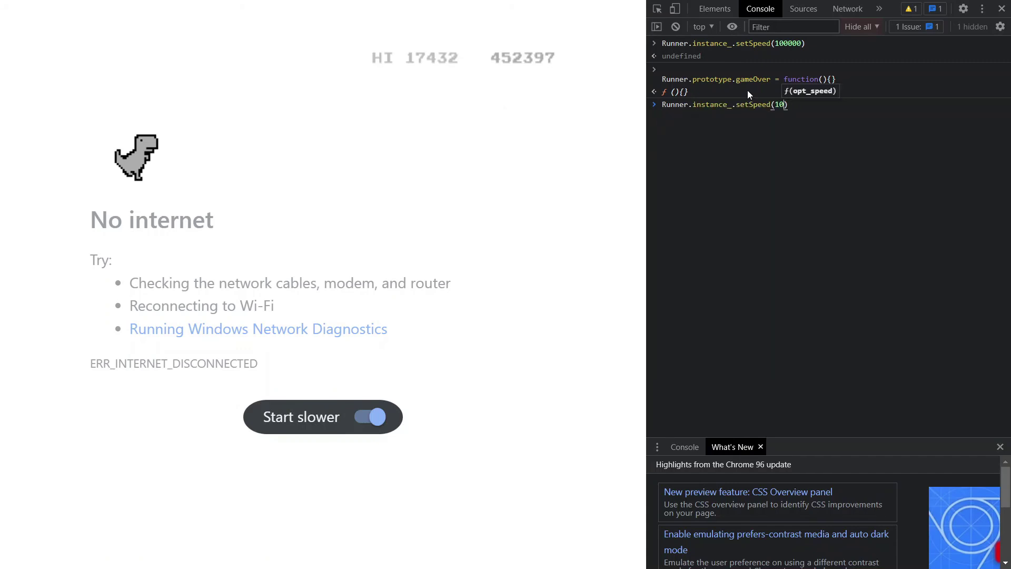
key(shift+Return)
key(Return)
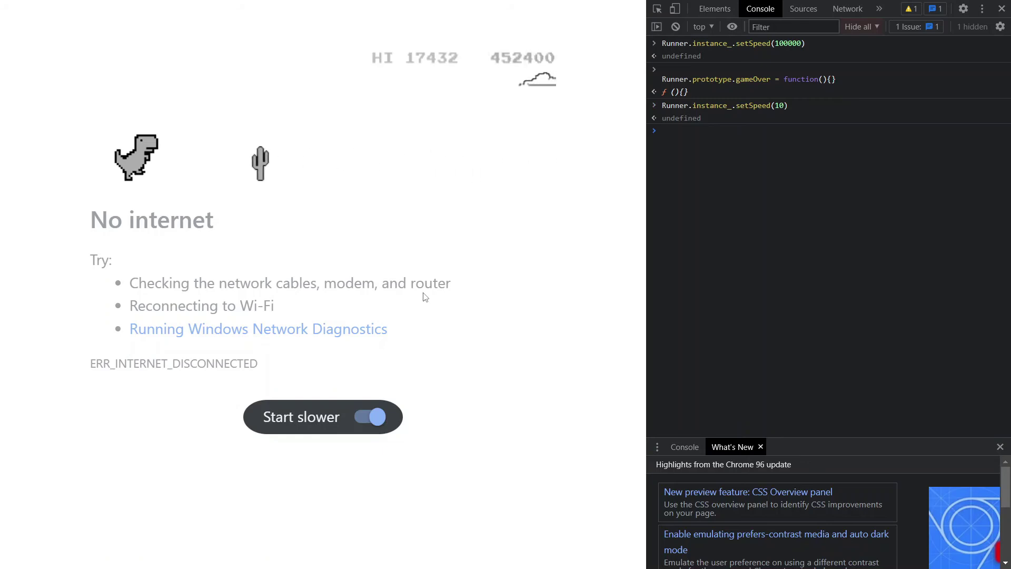
- Jump the dino over several cacti at the slower speed
key(space)
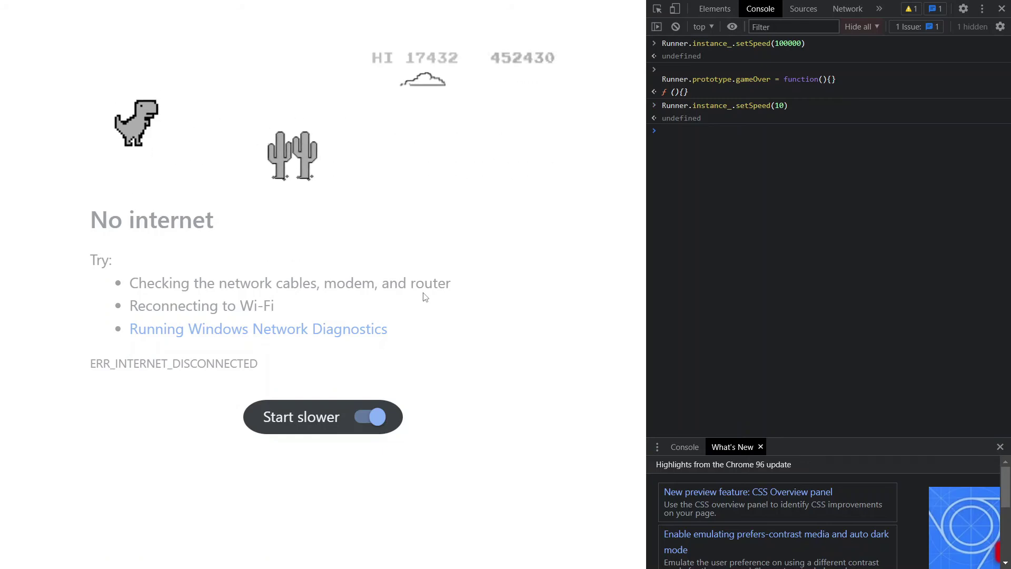
key(space)
key(space)
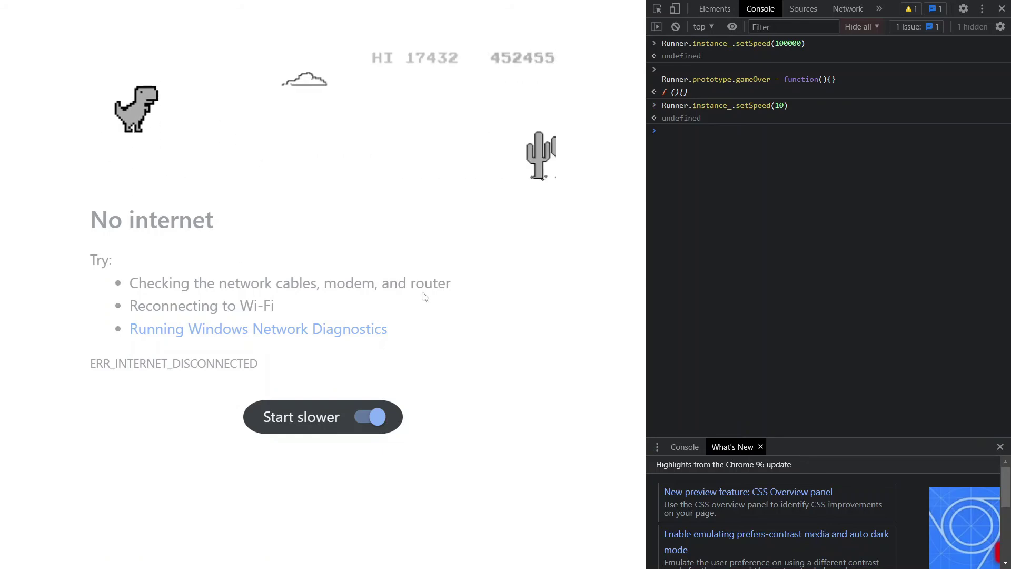
key(space)
key(space)
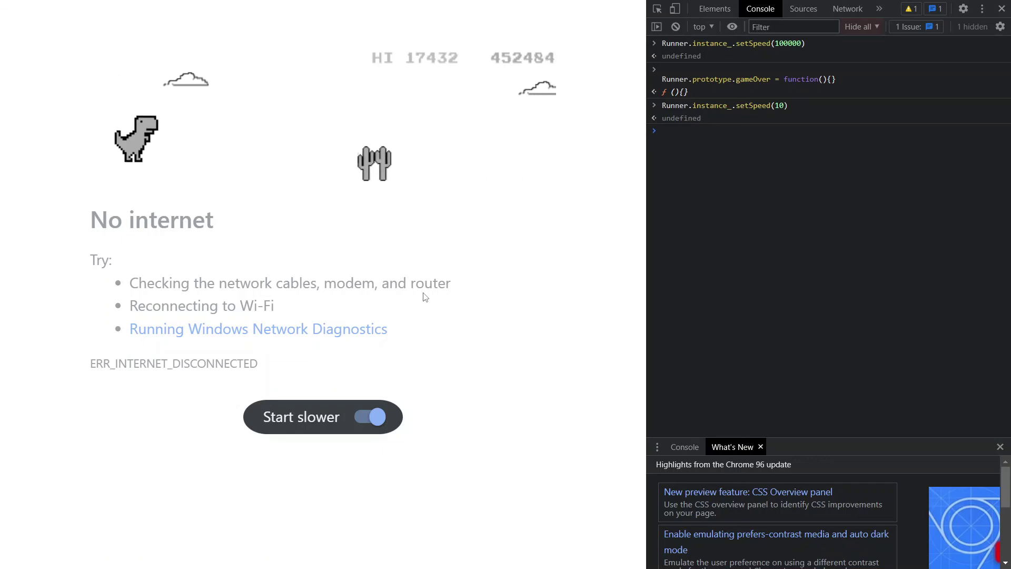
key(space)
key(space)
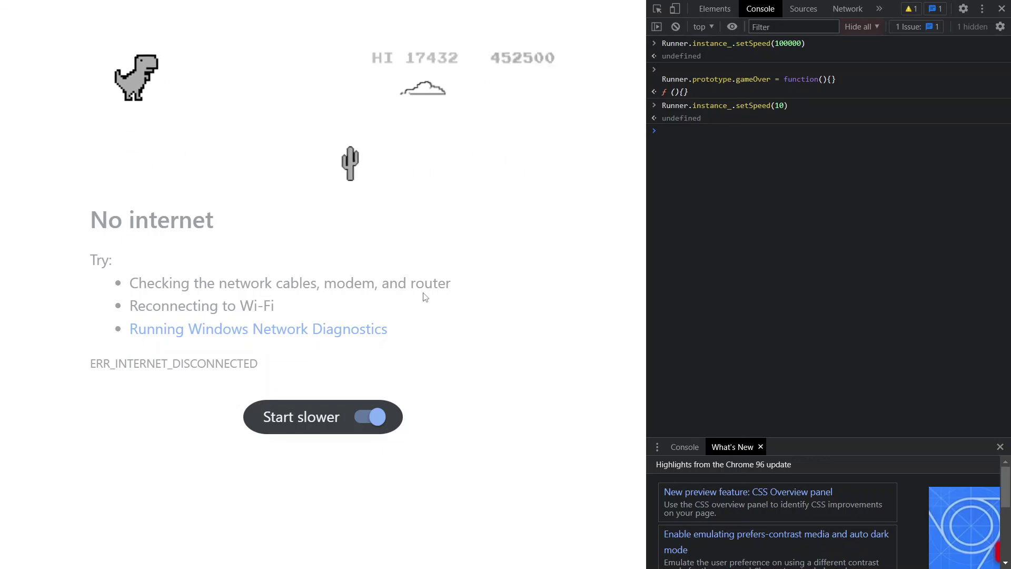
key(space)
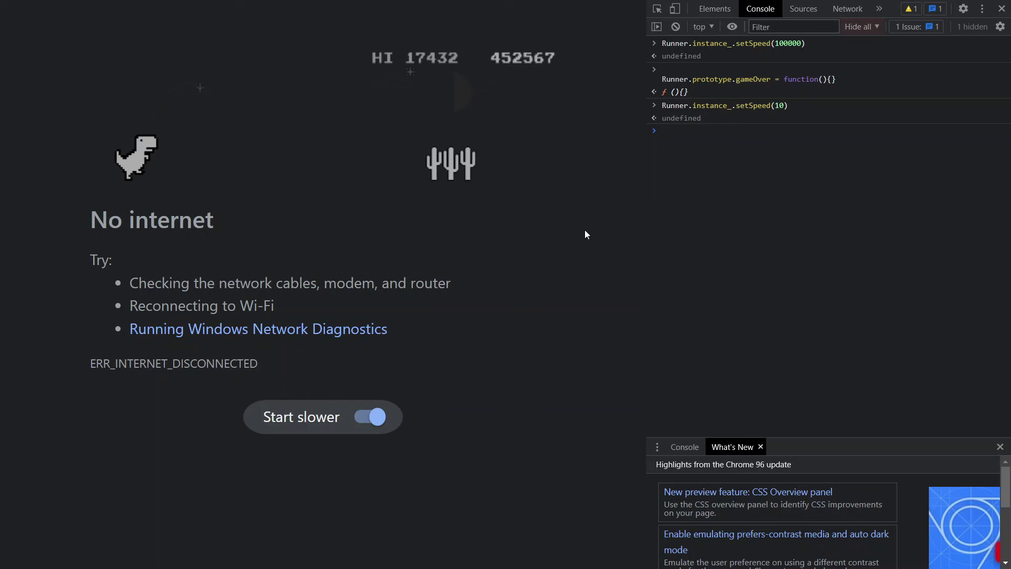
- Select the setJumpVelocity command line in the Notepad notes
key(alt+Tab)
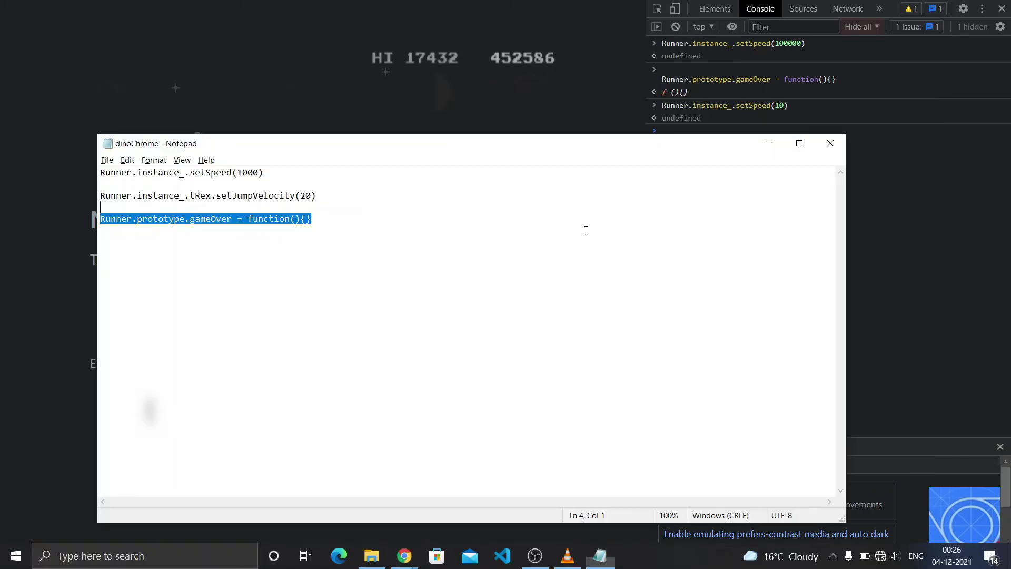
click(316, 195)
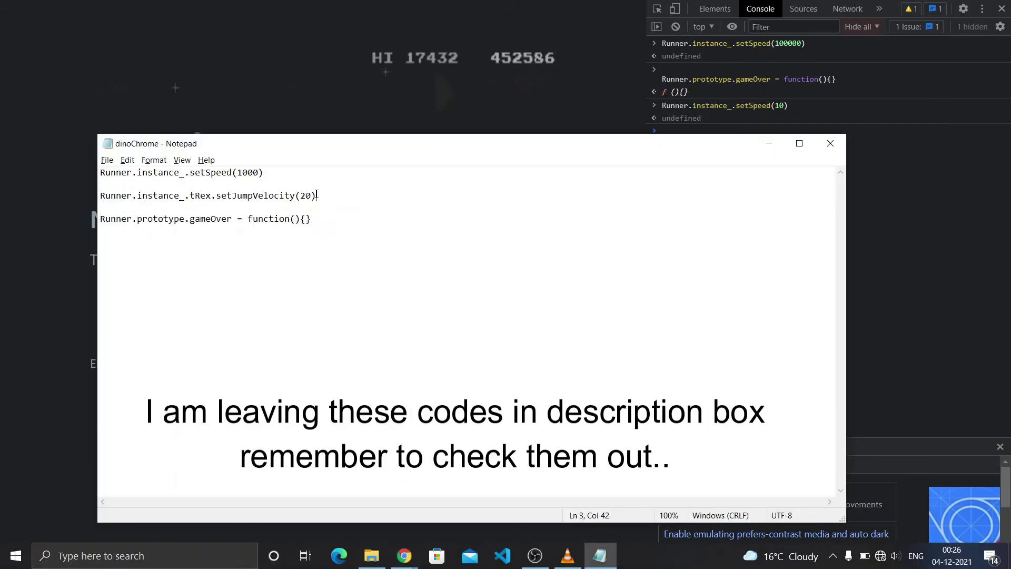
key(shift+Home)
key(super+c)
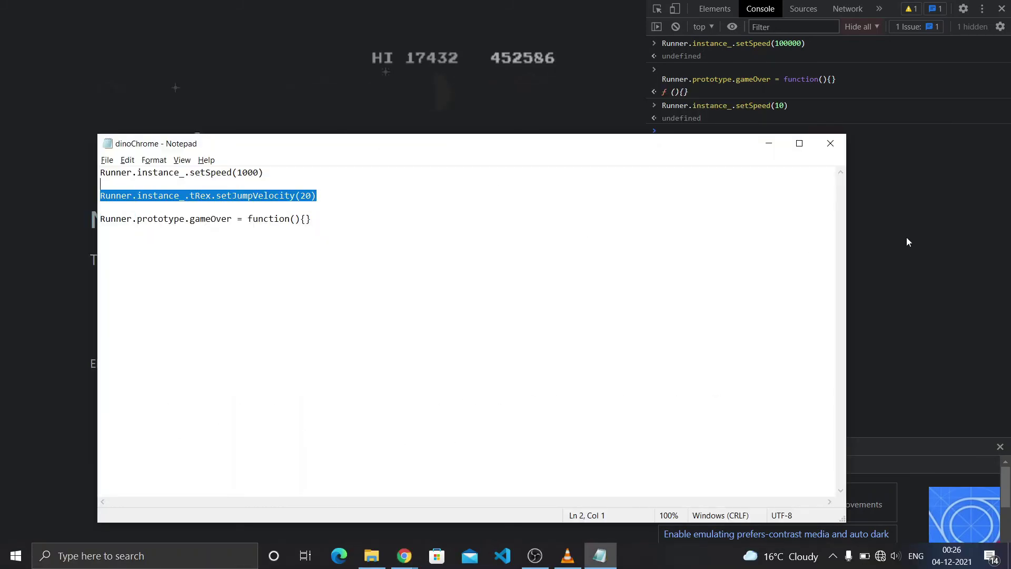
key(alt+Tab)
- Paste the setJumpVelocity command and run it with value 200
key(super+v)
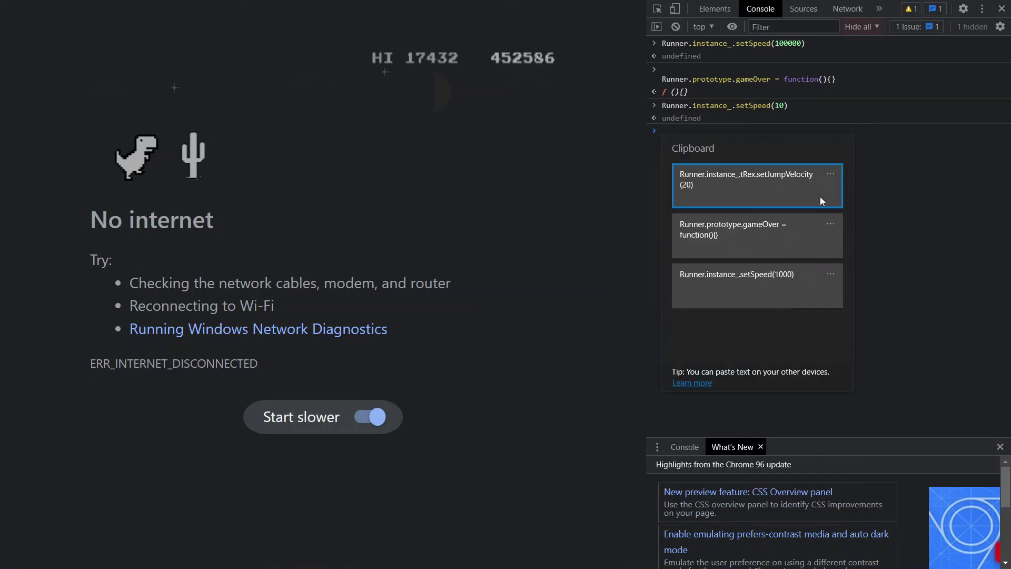
key(Down)
click(820, 201)
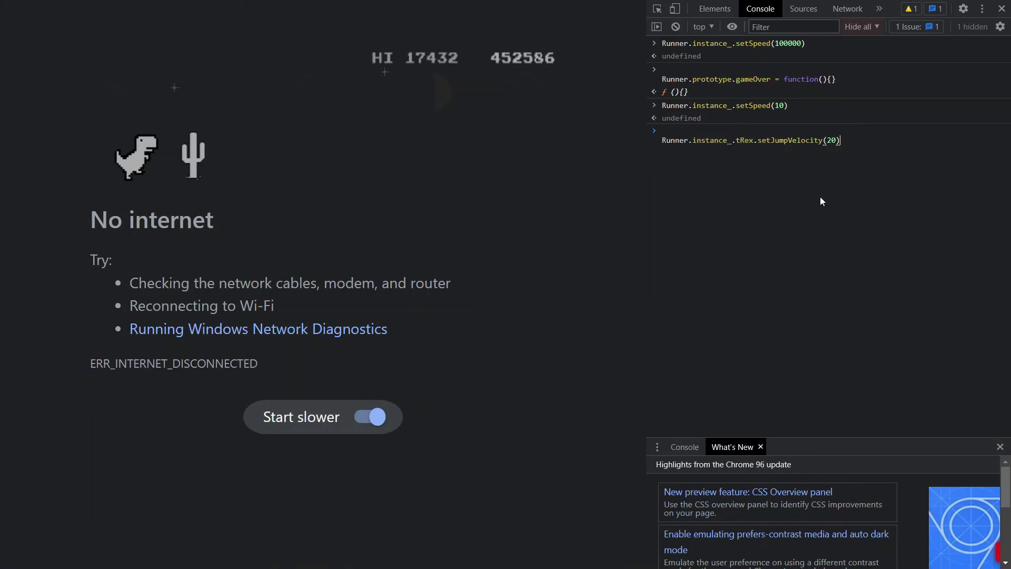
key(Left)
text(0)
key(Return)
- Paste the command again and run it with jump velocity 30
key(super+v)
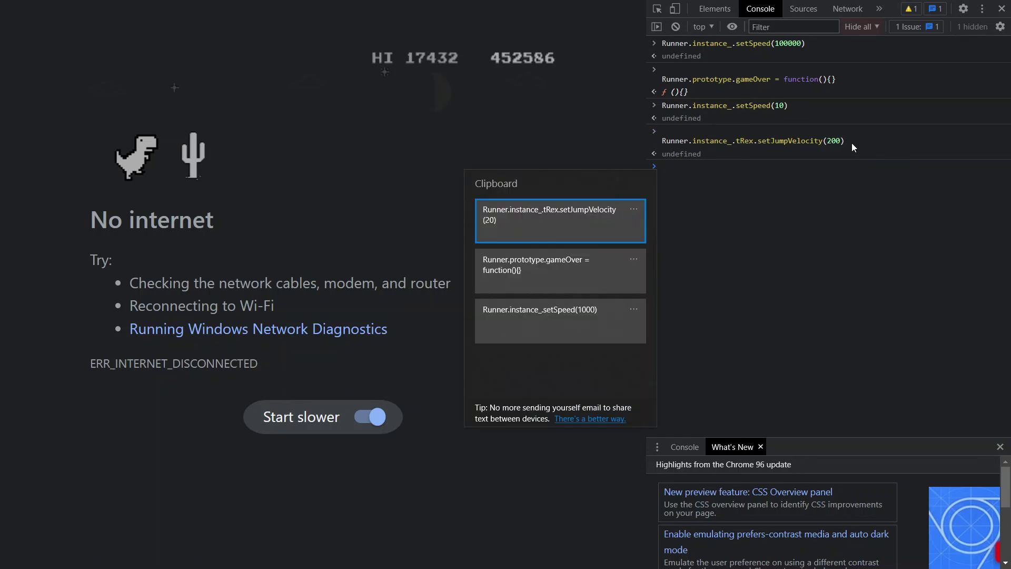
key(Return)
key(Left)
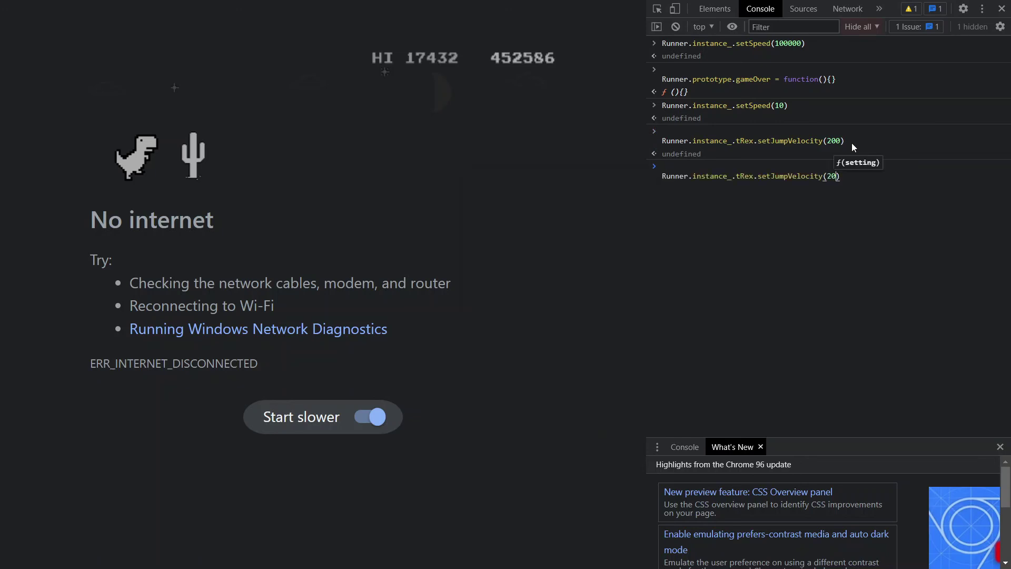
key(BackSpace)
text(3)
key(Return)
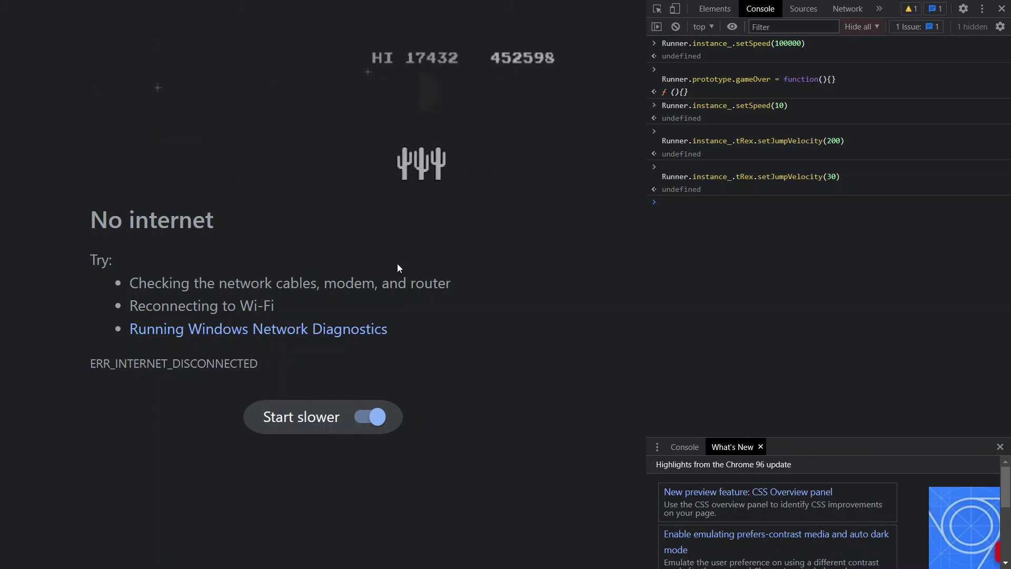
- Make the dino leap high over several cacti
key(space)
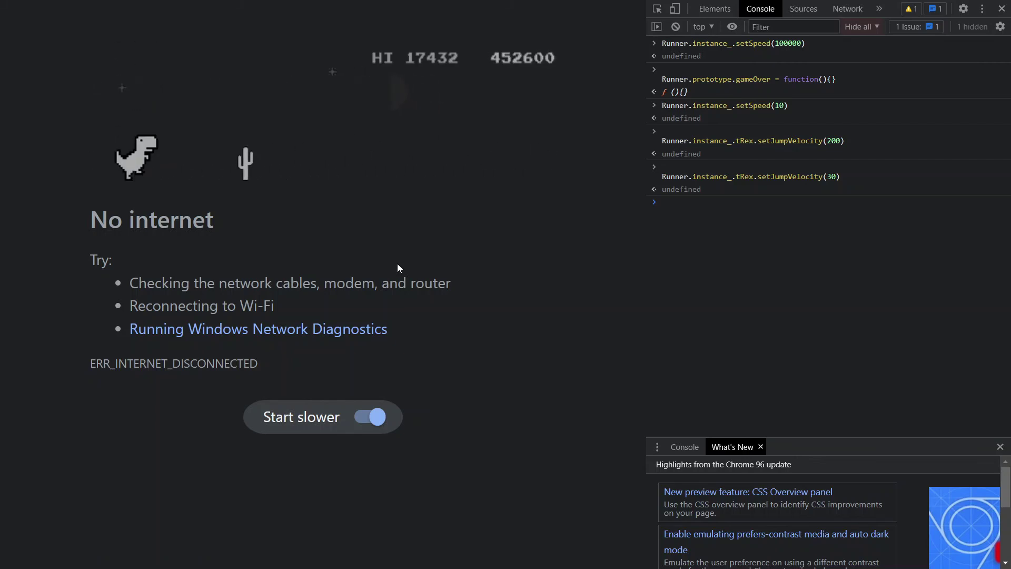
key(space)
key(space)
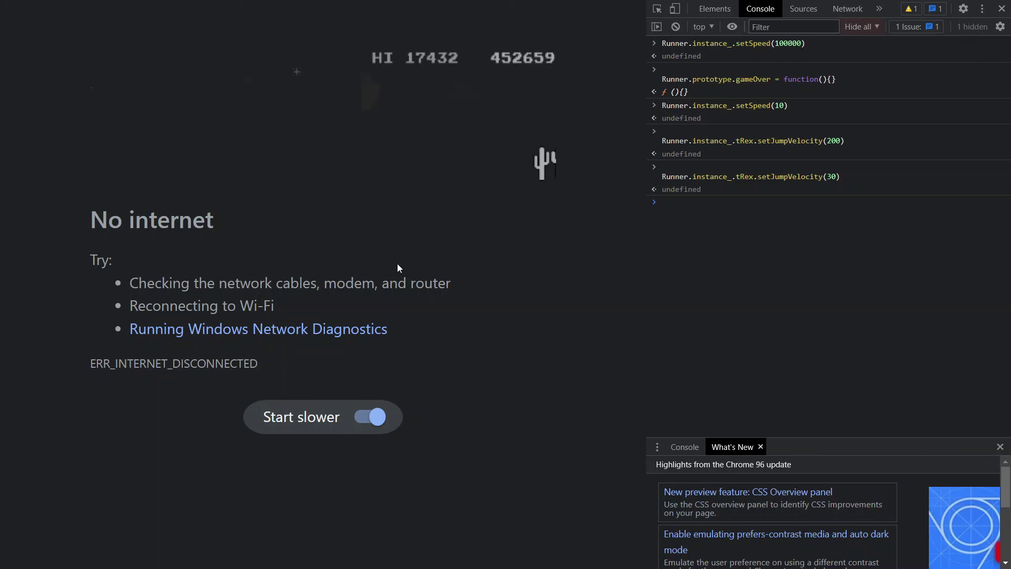
key(space)
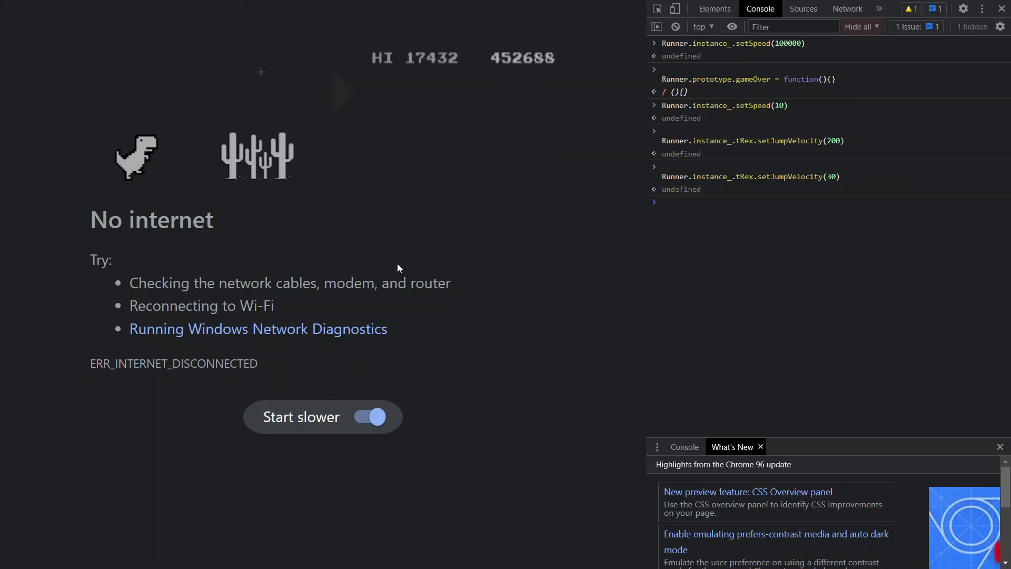
key(space)
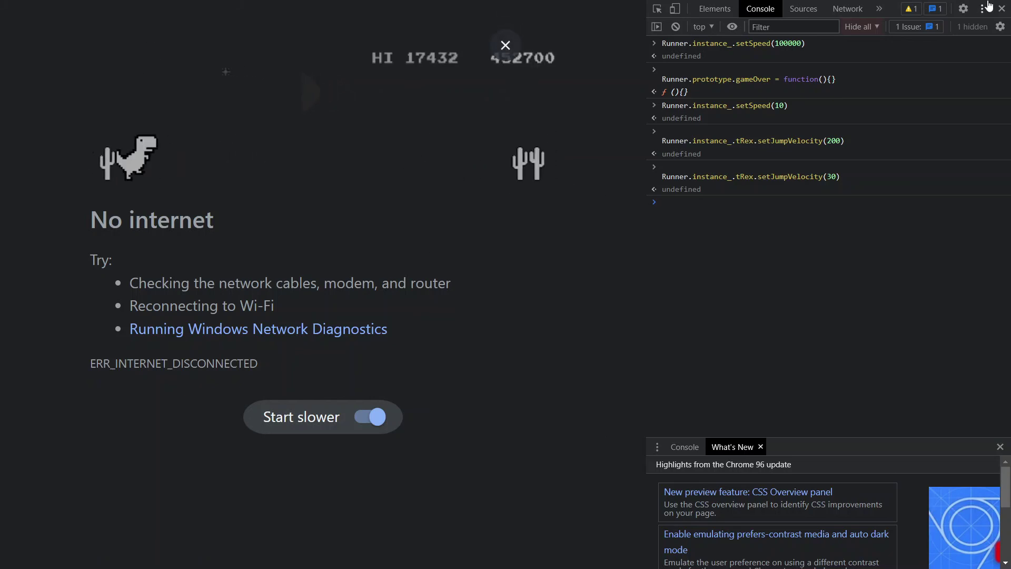
- Close DevTools and keep the dino jumping over cactus groups as the score climbs
click(1002, 9)
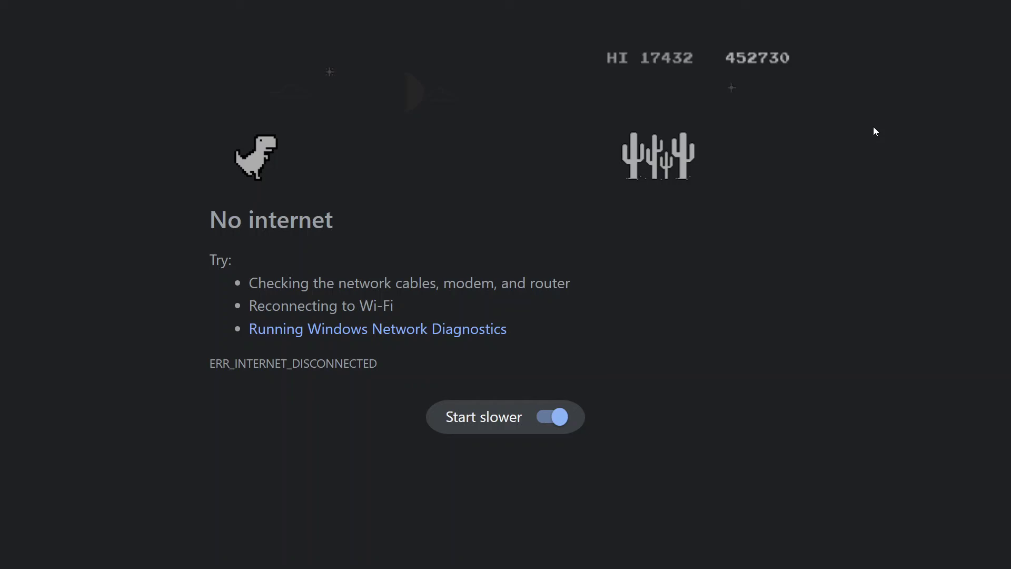
key(space)
key(space)
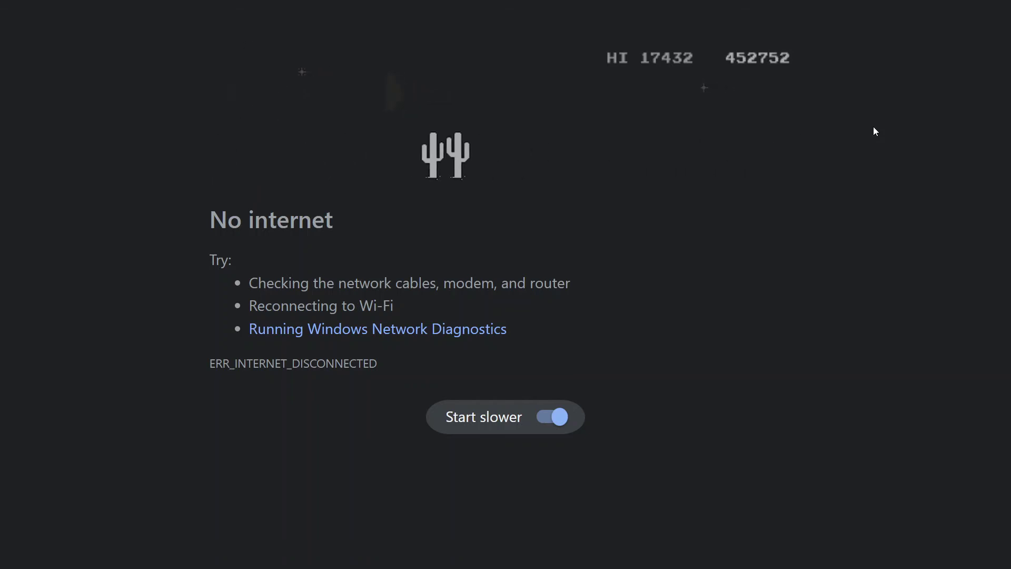
key(space)
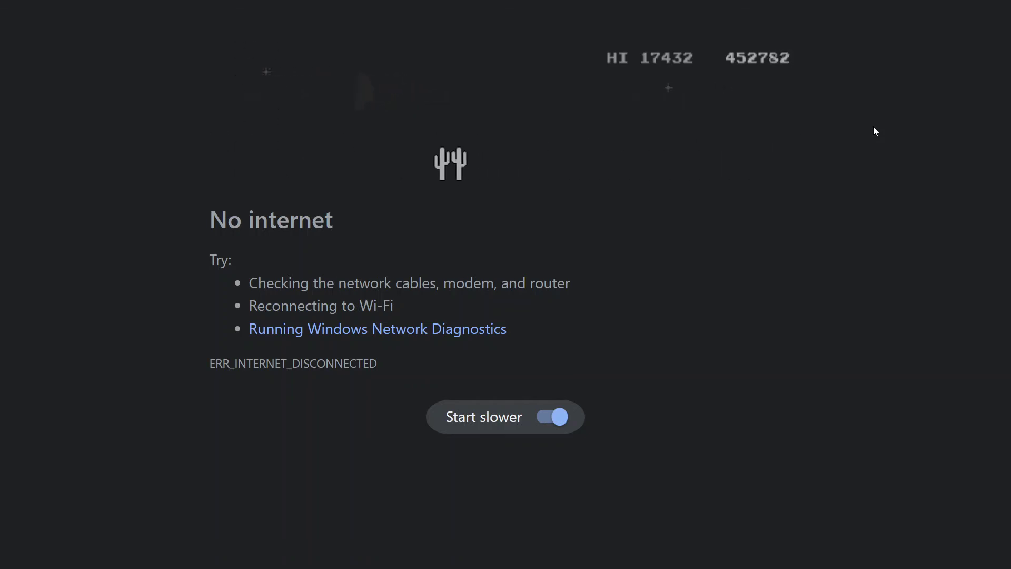
key(space)
key(space)
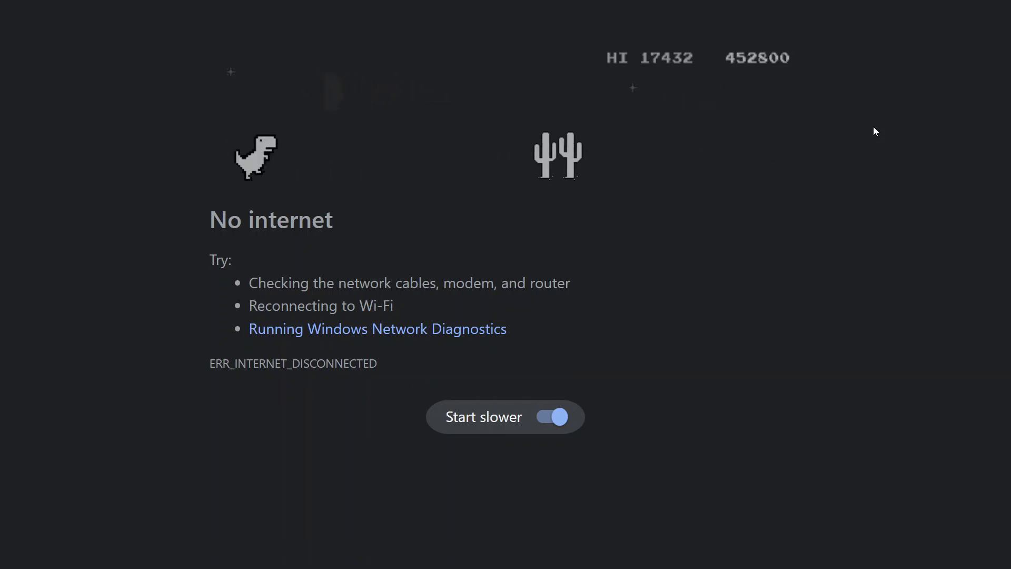
key(space)
key(space)
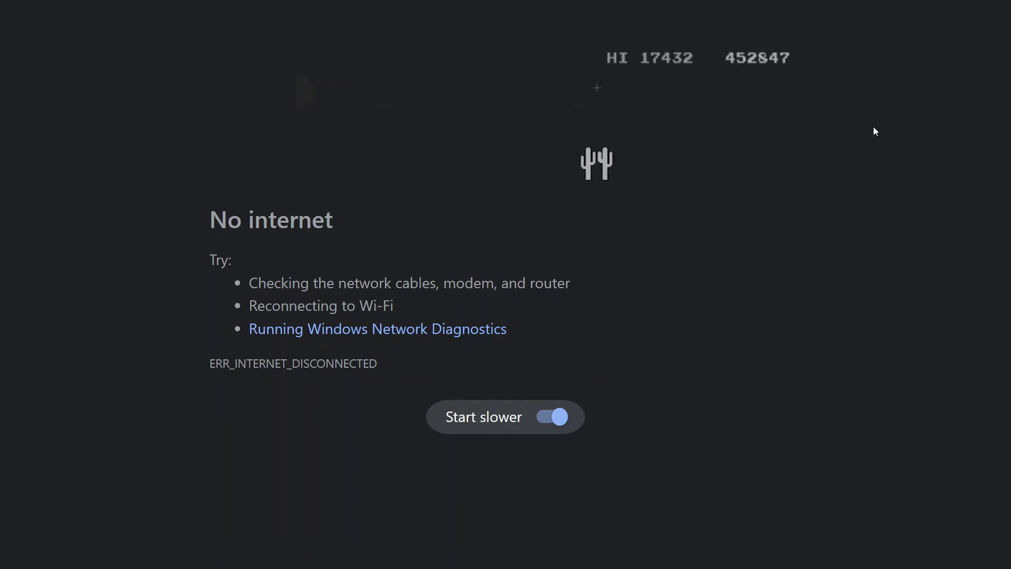
key(space)
key(space)
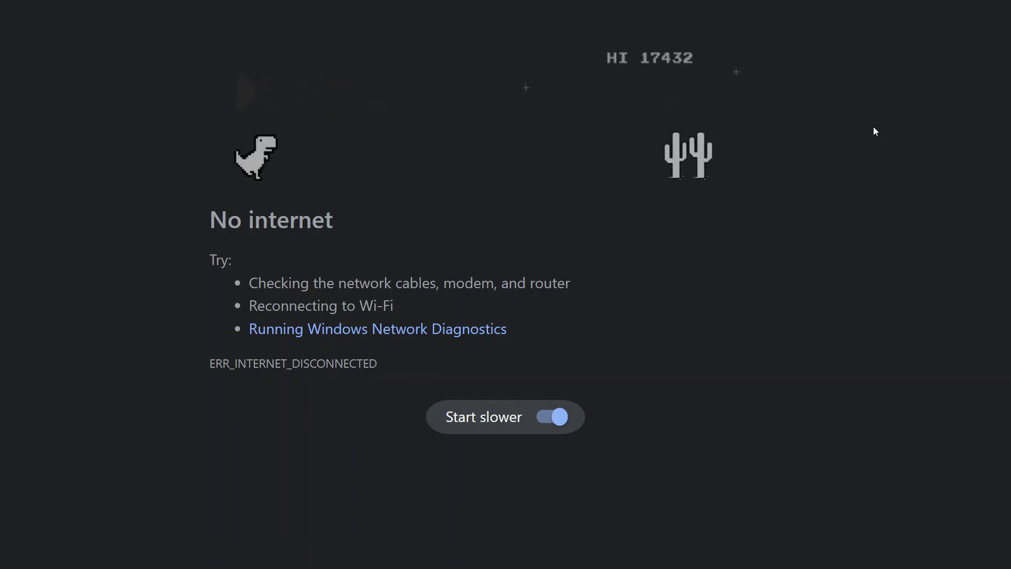
key(space)
key(space)
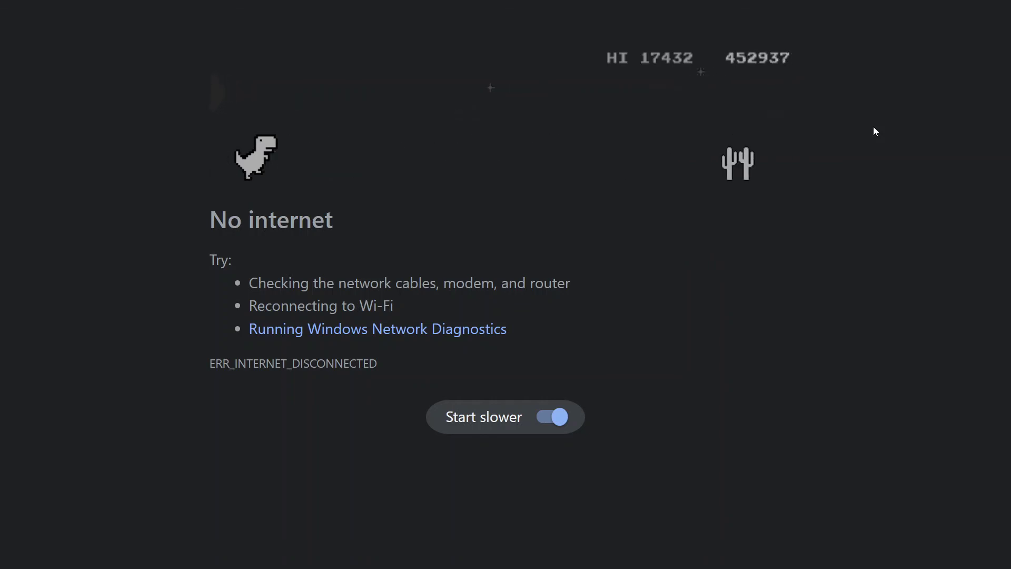